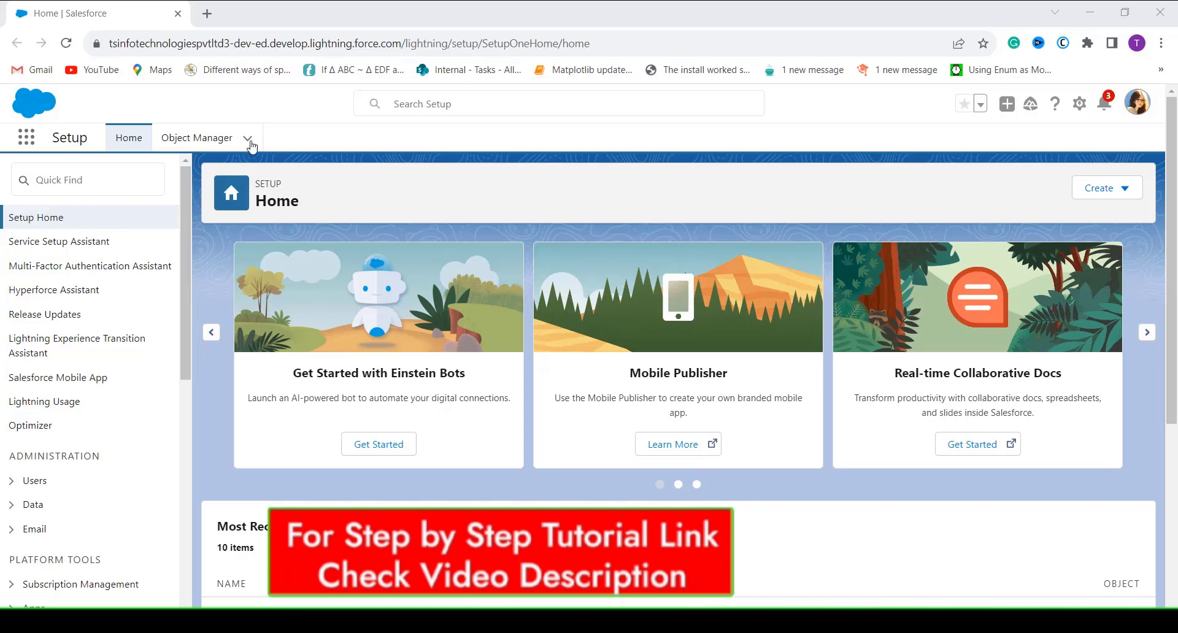
Open the Contact object in Object Manager by filtering the object list for 'conta'.
left_click(197, 139)
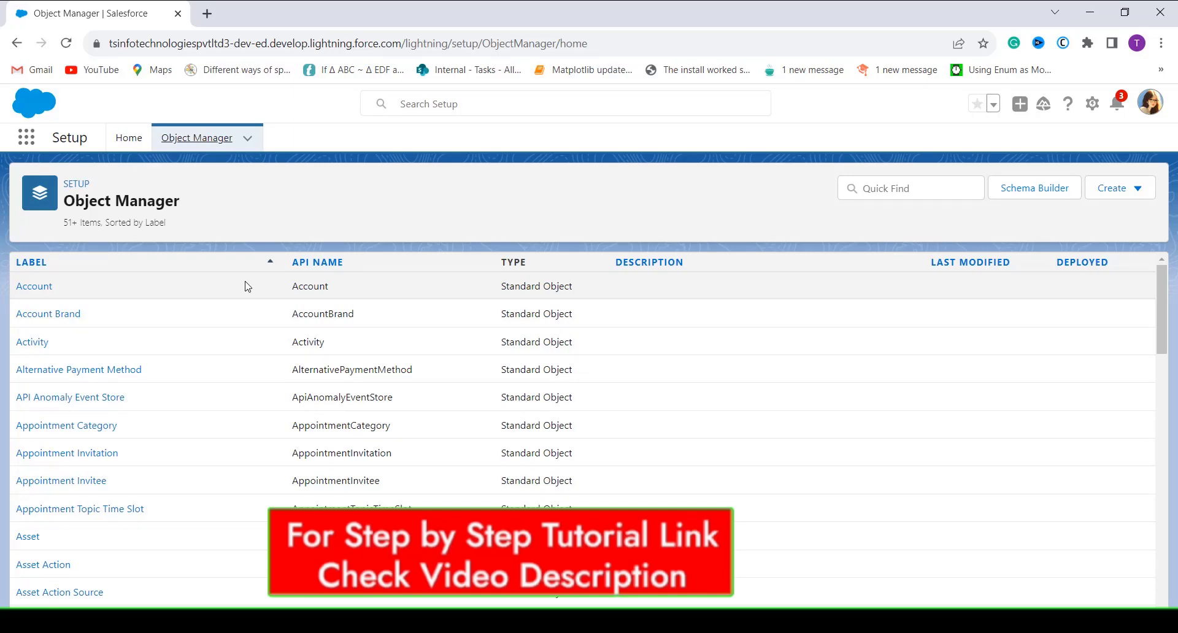
left_click(887, 187)
type("conta")
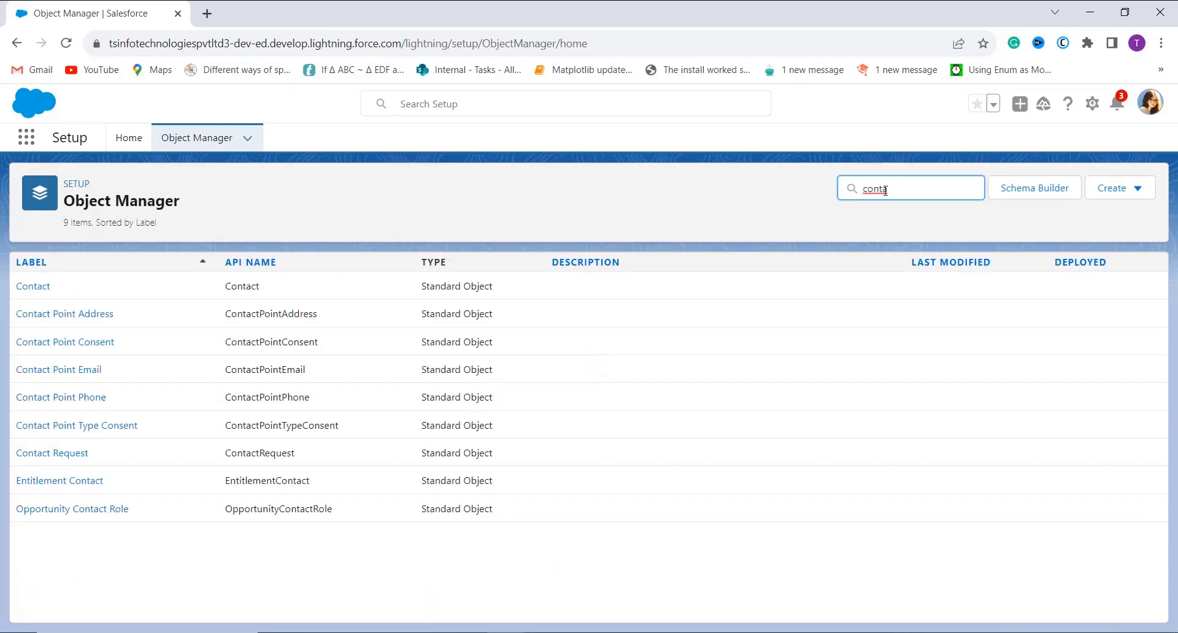
left_click(28, 290)
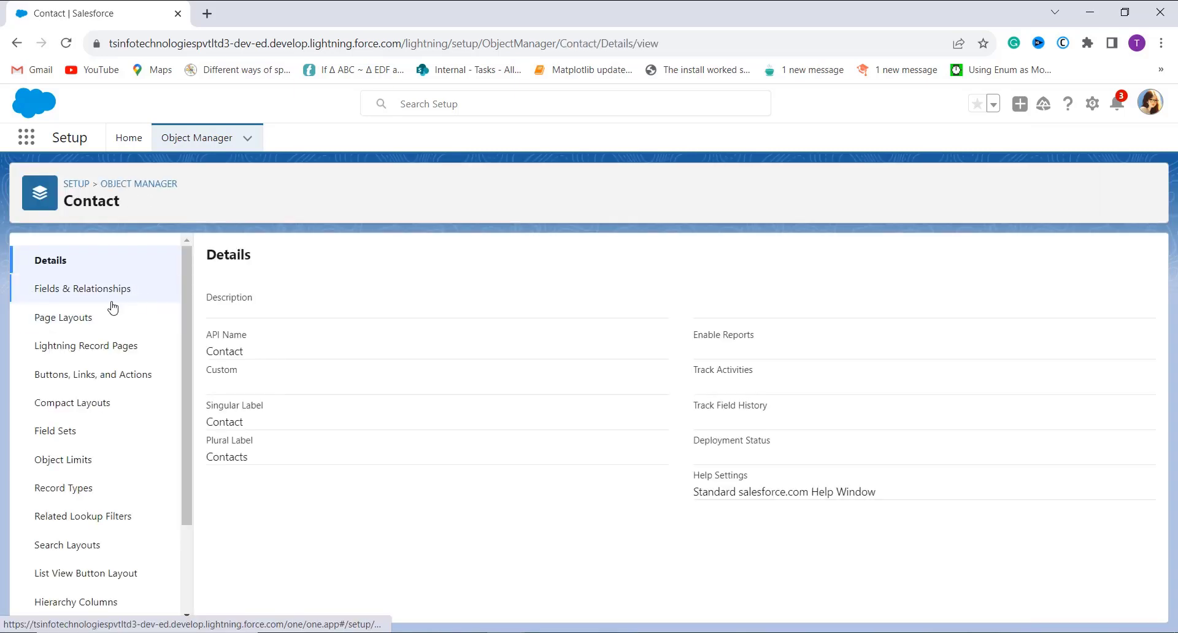
Start a new custom field from Contact's Fields & Relationships list.
left_click(119, 296)
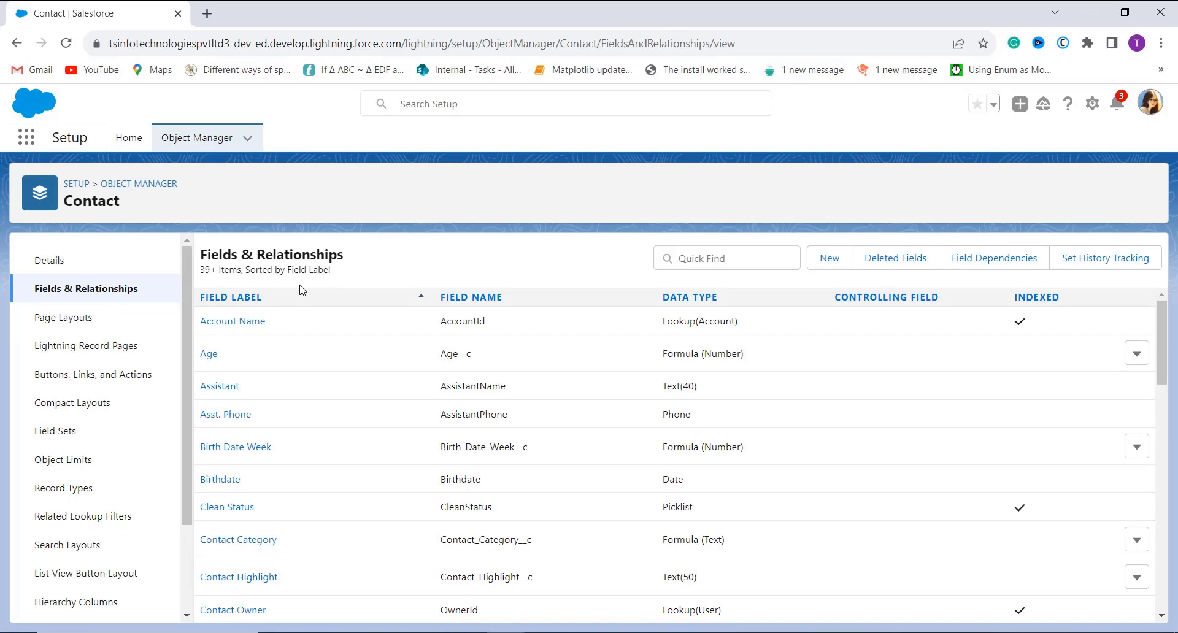
left_click(829, 262)
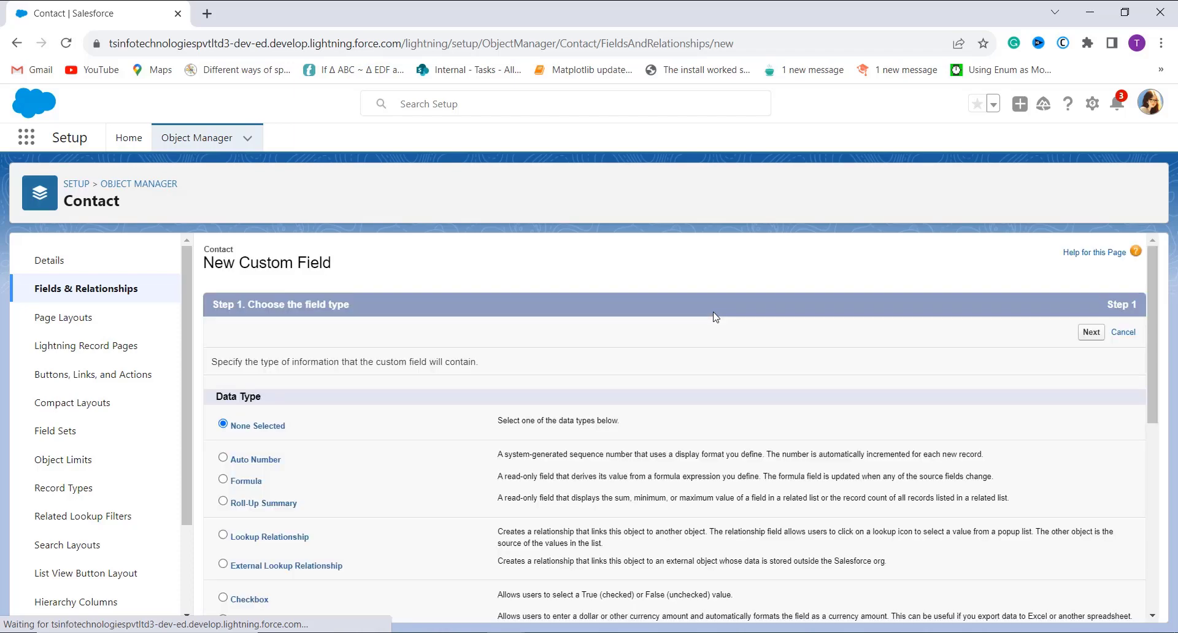
Choose Formula as the new Contact field's data type and proceed to the output type step.
scroll(650, 374, "down", 1)
scroll(651, 374, "down", 1)
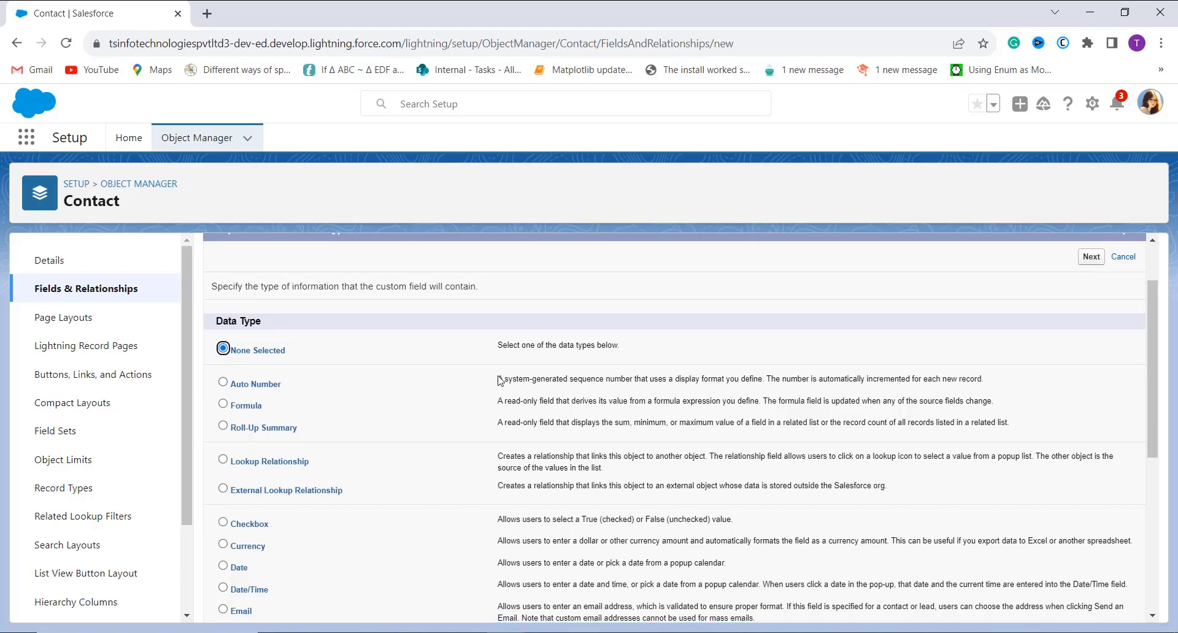
left_click(237, 408)
left_click_drag(607, 401, 608, 422)
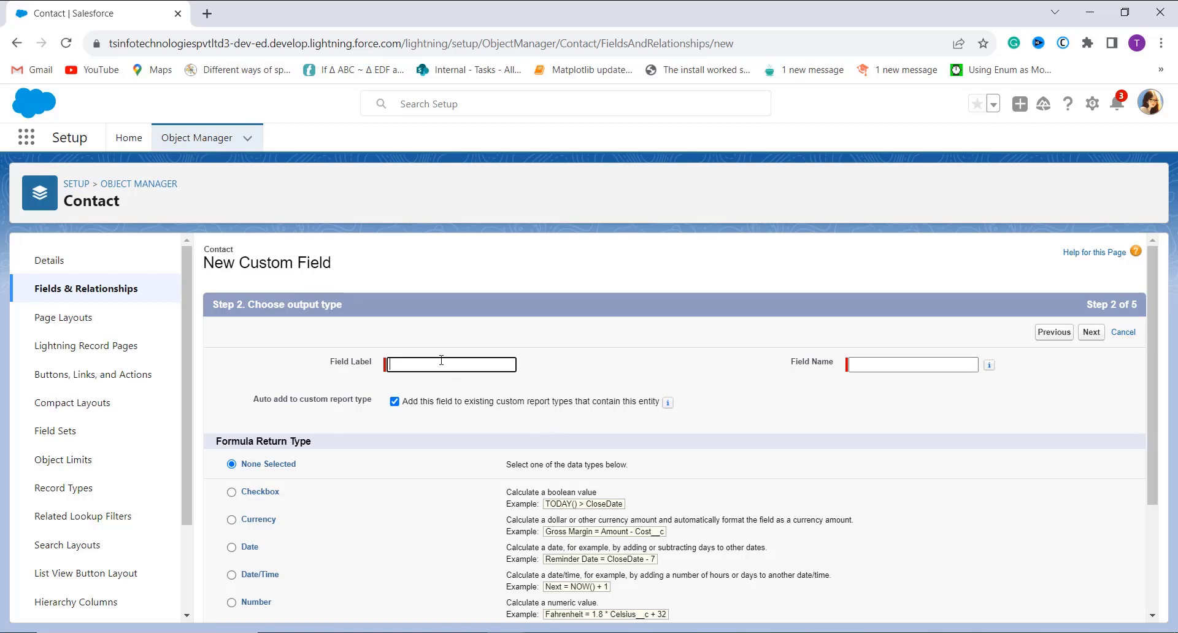
Label the formula field 'Create Contact Time and Date', auto-fill its name, and return Date/Time.
type("Create ")
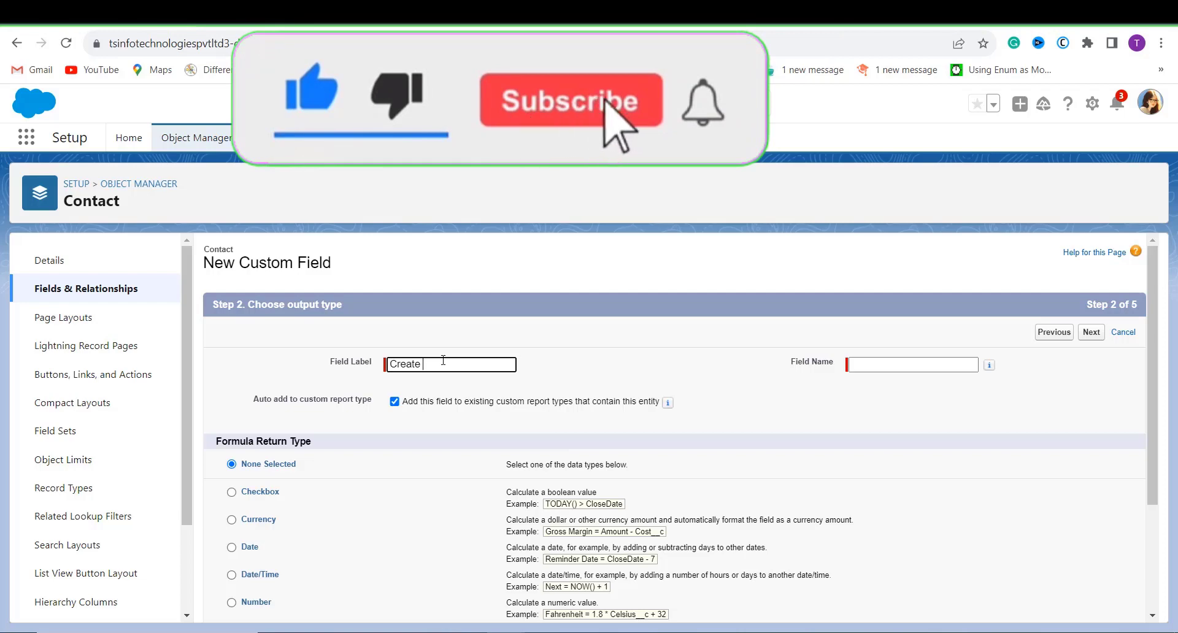
type("Contact")
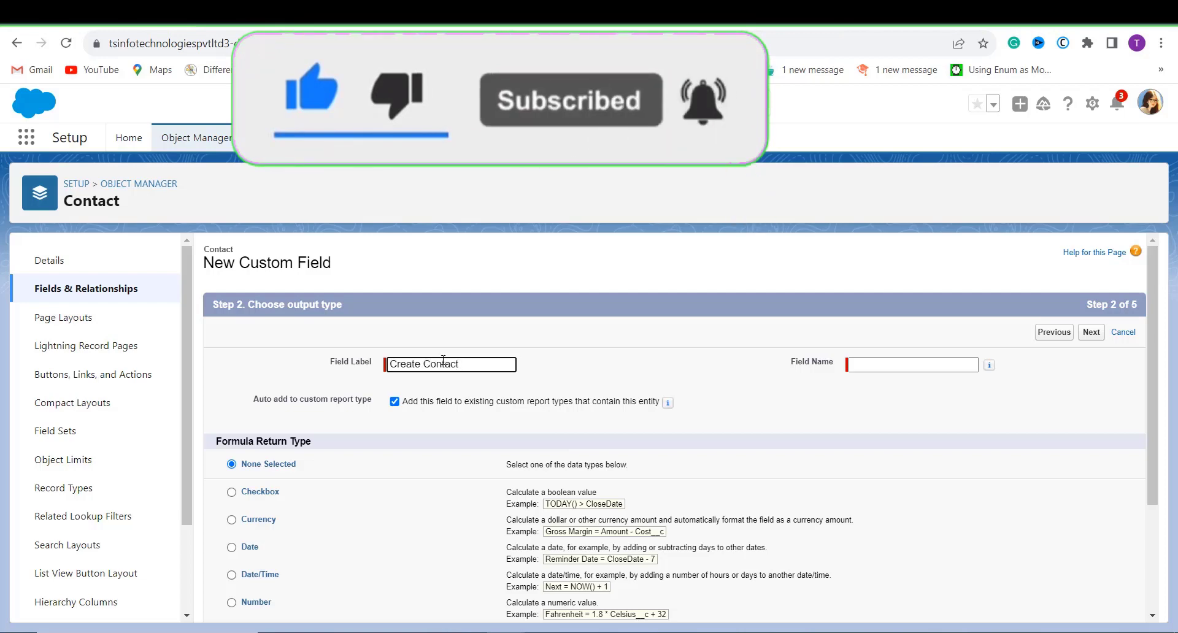
type(" Time and Da")
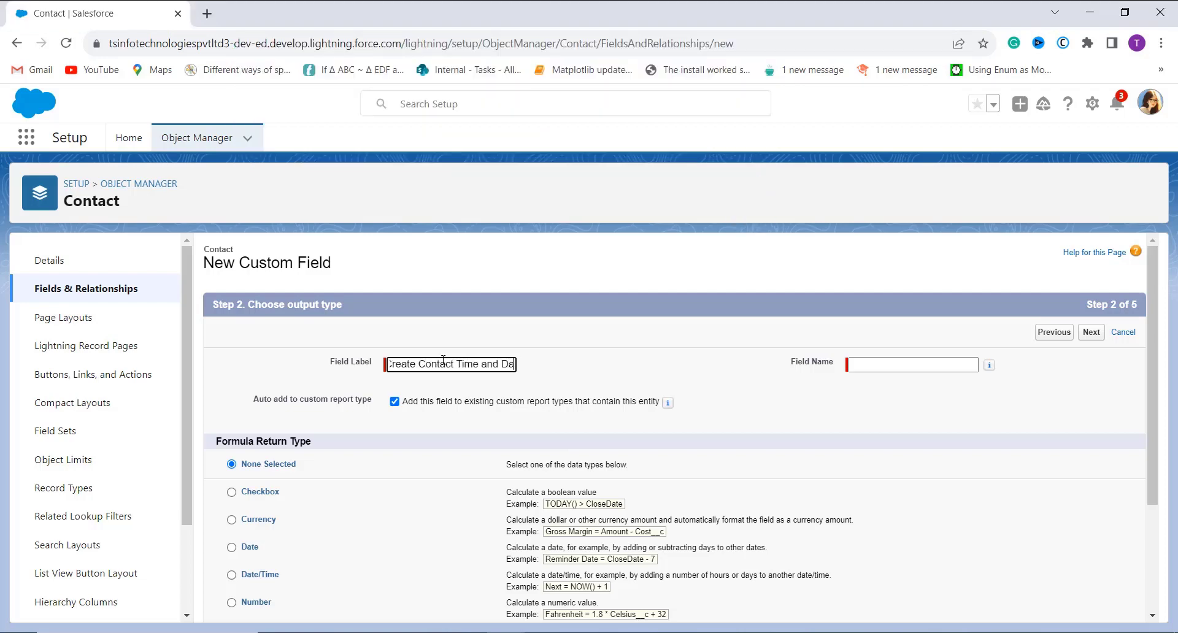
type("te")
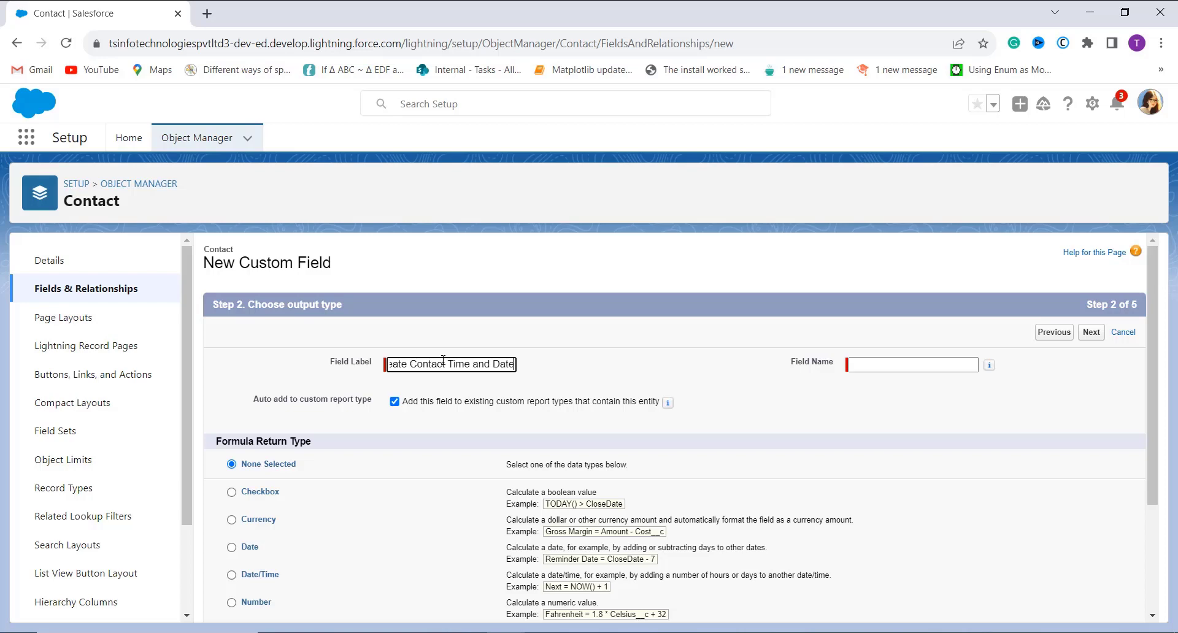
left_click(896, 363)
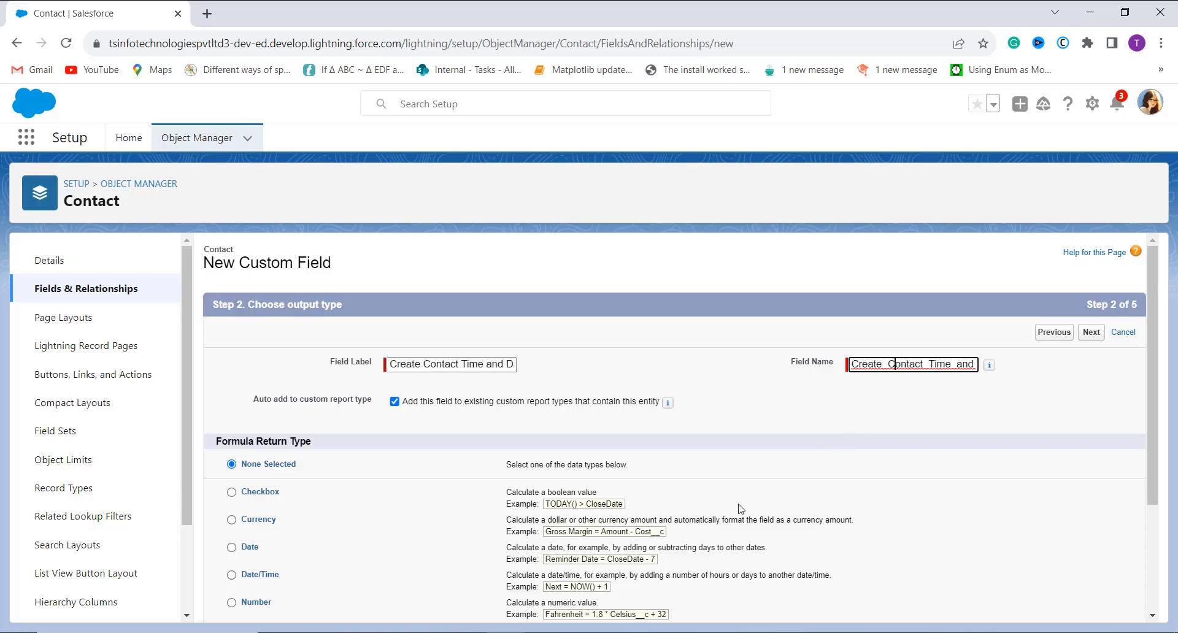
scroll(741, 509, "down", 1)
scroll(740, 508, "down", 2)
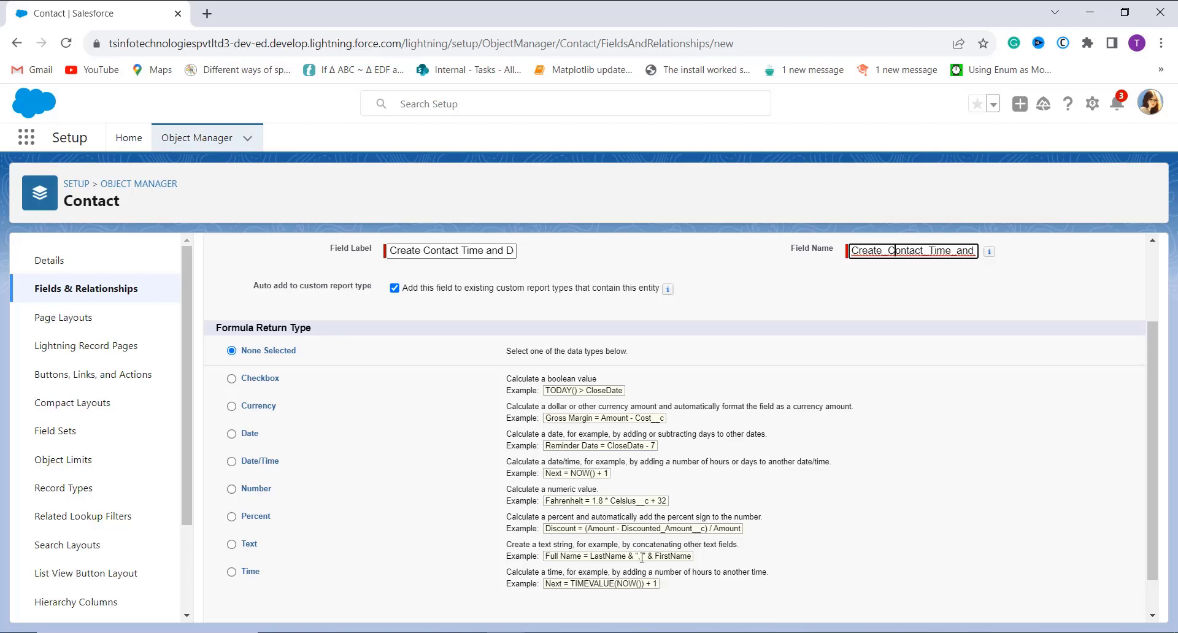
left_click(232, 462)
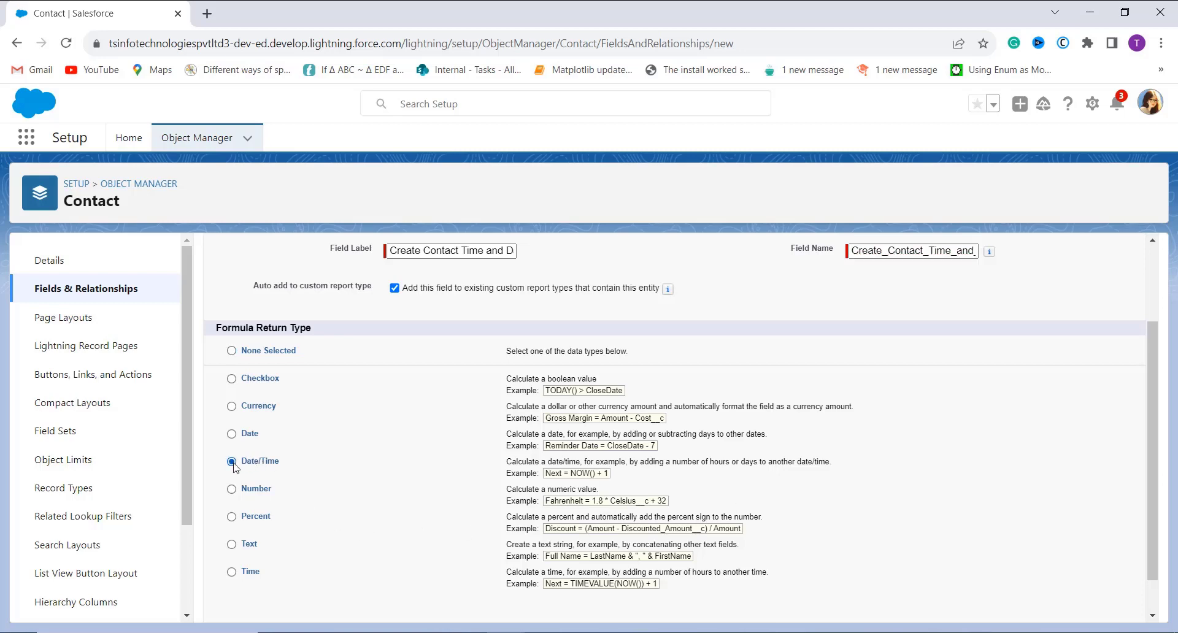
scroll(749, 396, "up", 2)
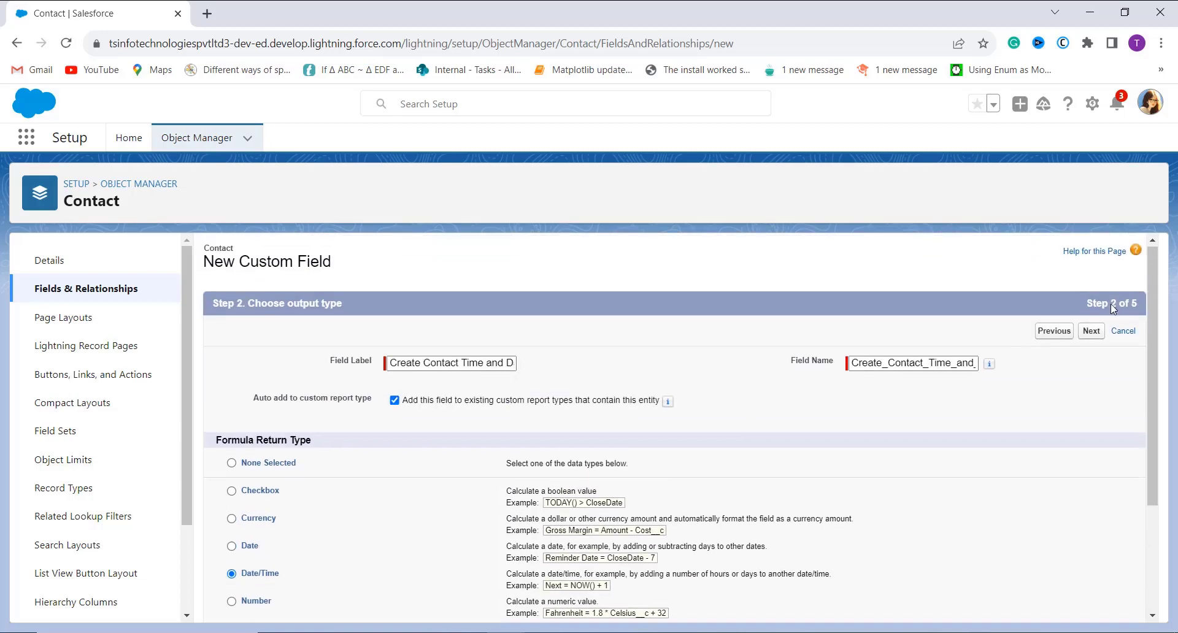
left_click(1089, 332)
Insert DATETIMEVALUE from the Date & Time functions and delete its 'expression' placeholder.
scroll(500, 547, "down", 1)
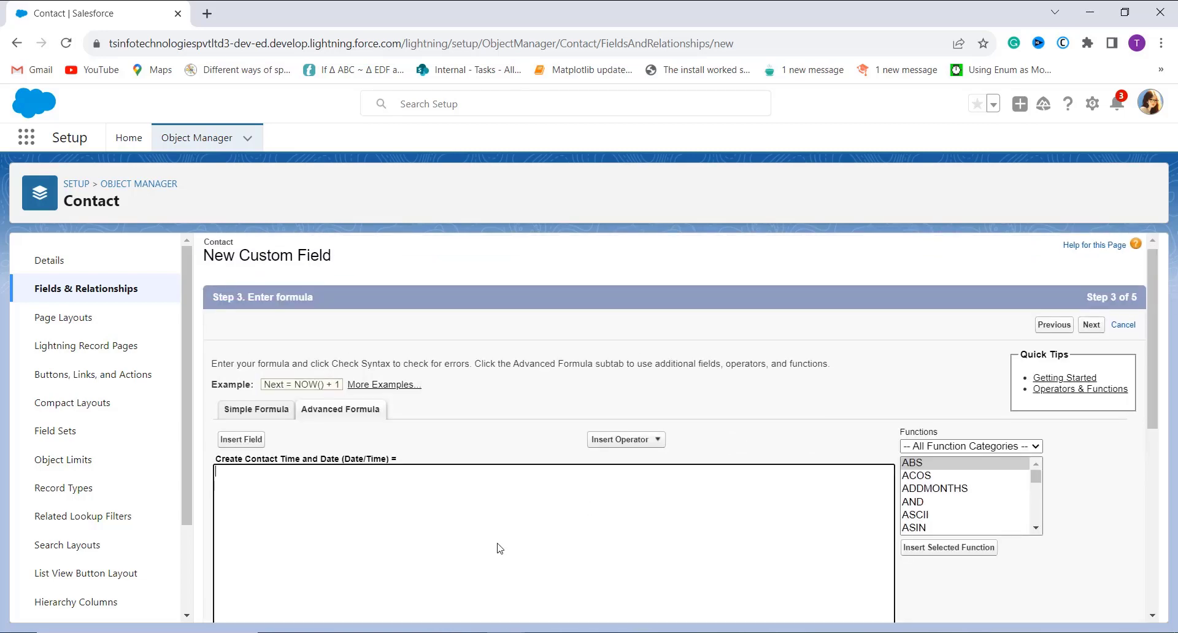
scroll(500, 548, "down", 2)
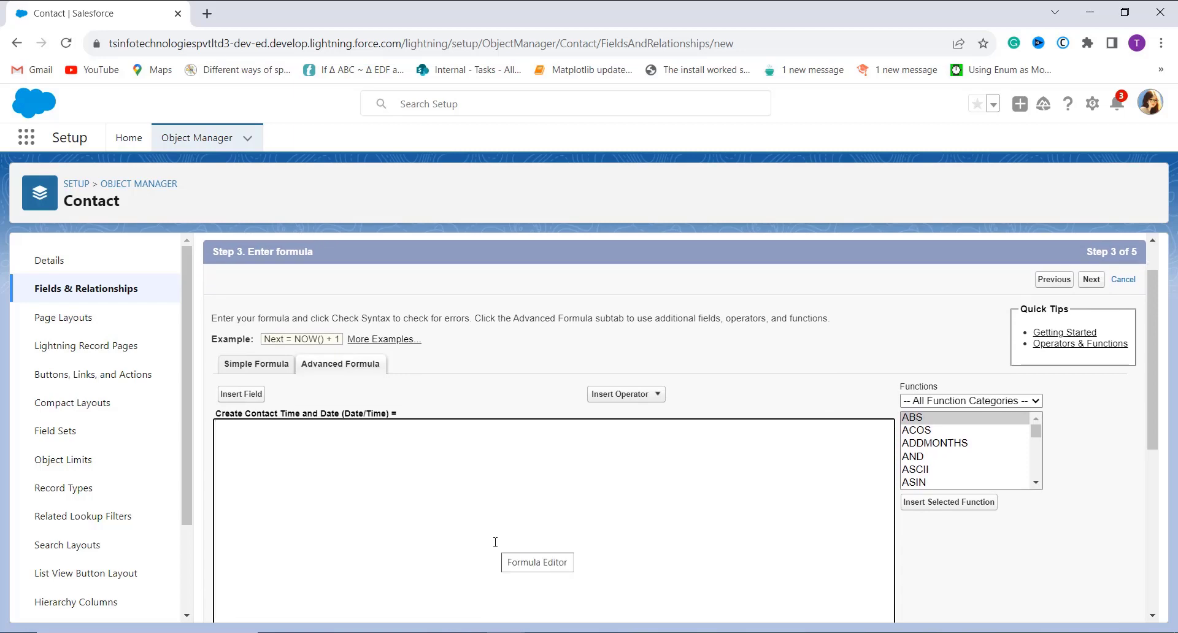
left_click(1032, 402)
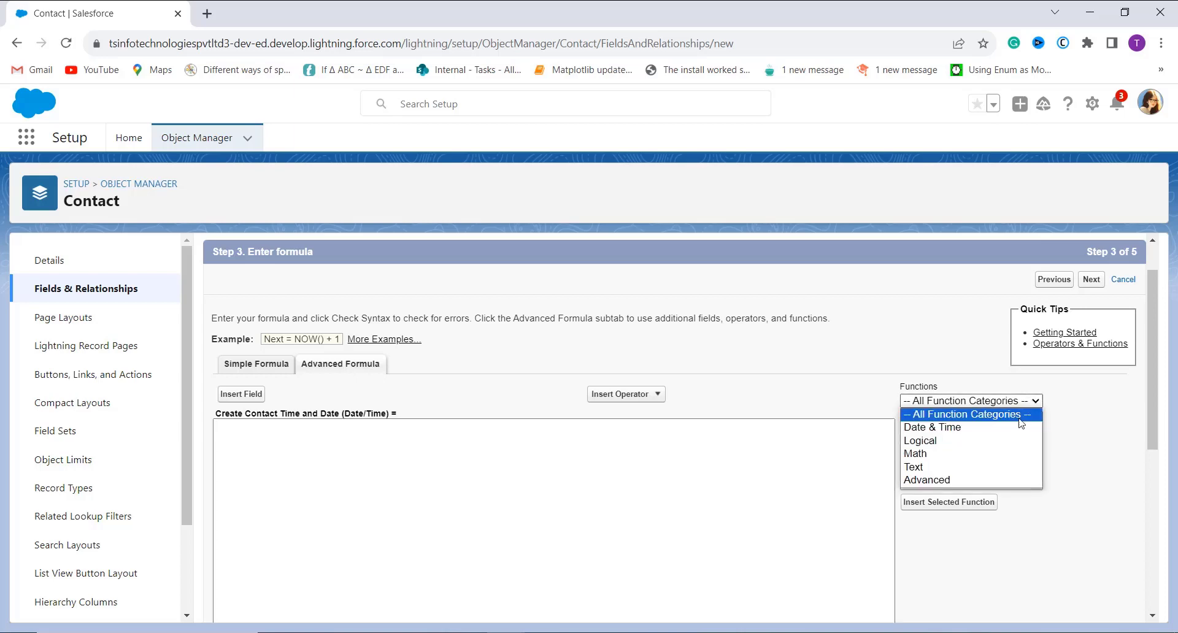
left_click(1011, 437)
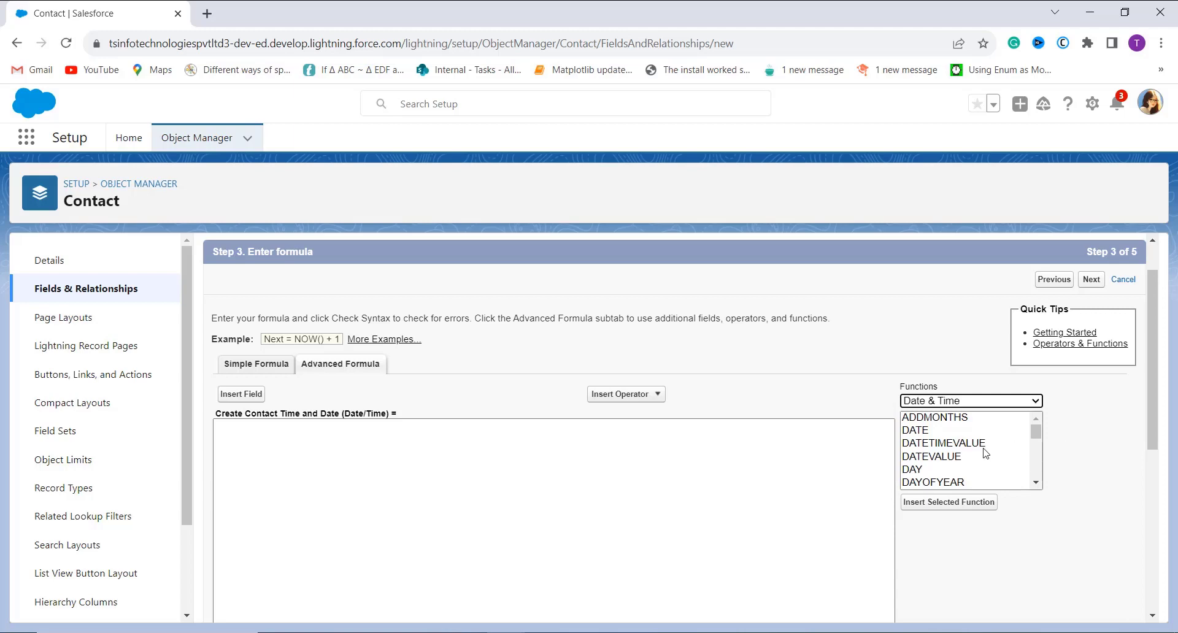
left_click(982, 444)
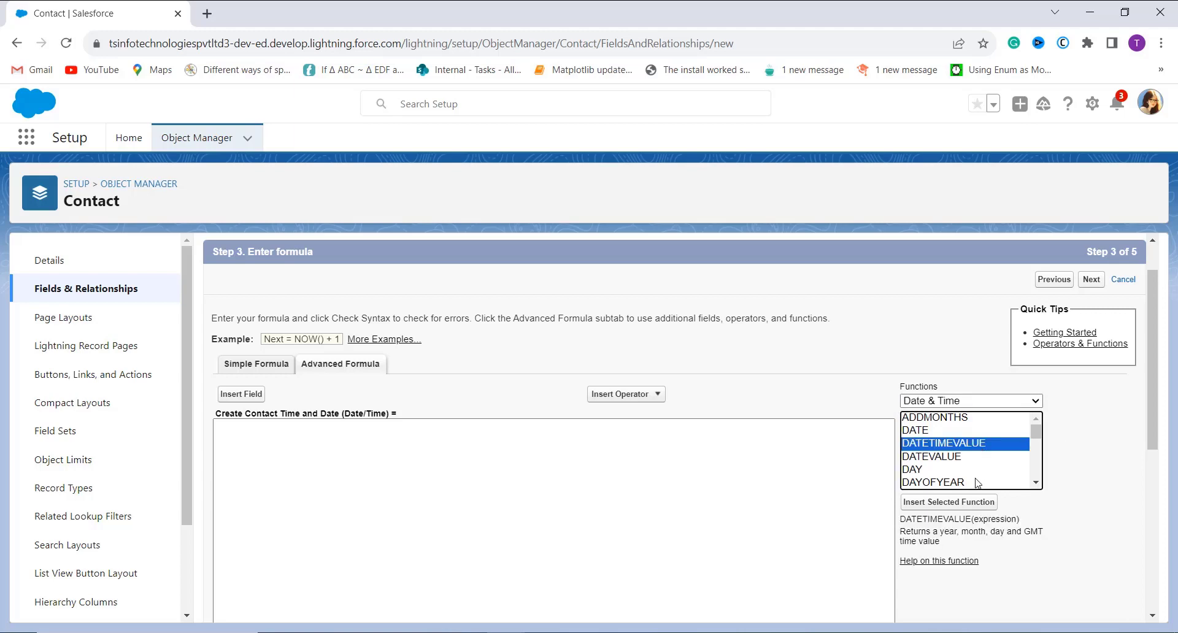
left_click(969, 503)
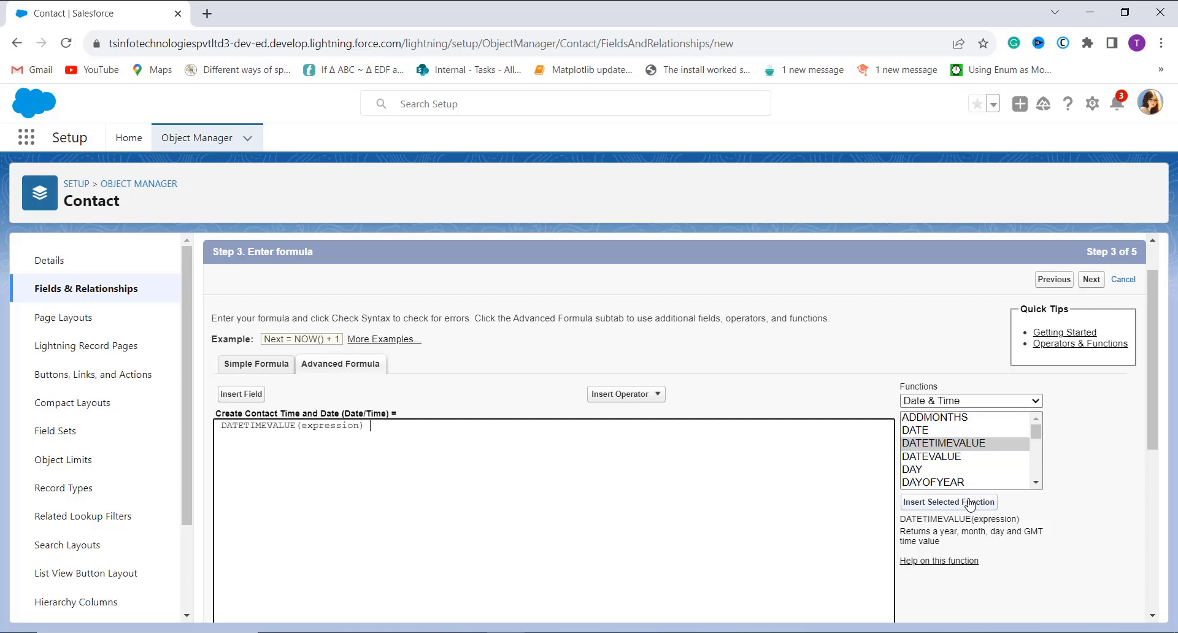
left_click(361, 432)
key("BackSpace")
key("BackSpace")
key("BackSpace")
key("BackSpace")
key("BackSpace")
key("BackSpace")
key("BackSpace")
key("BackSpace")
key("BackSpace")
key("BackSpace")
key("BackSpace")
Insert the Created Date field so the formula reads DATETIMEVALUE( CreatedDate ).
left_click(254, 397)
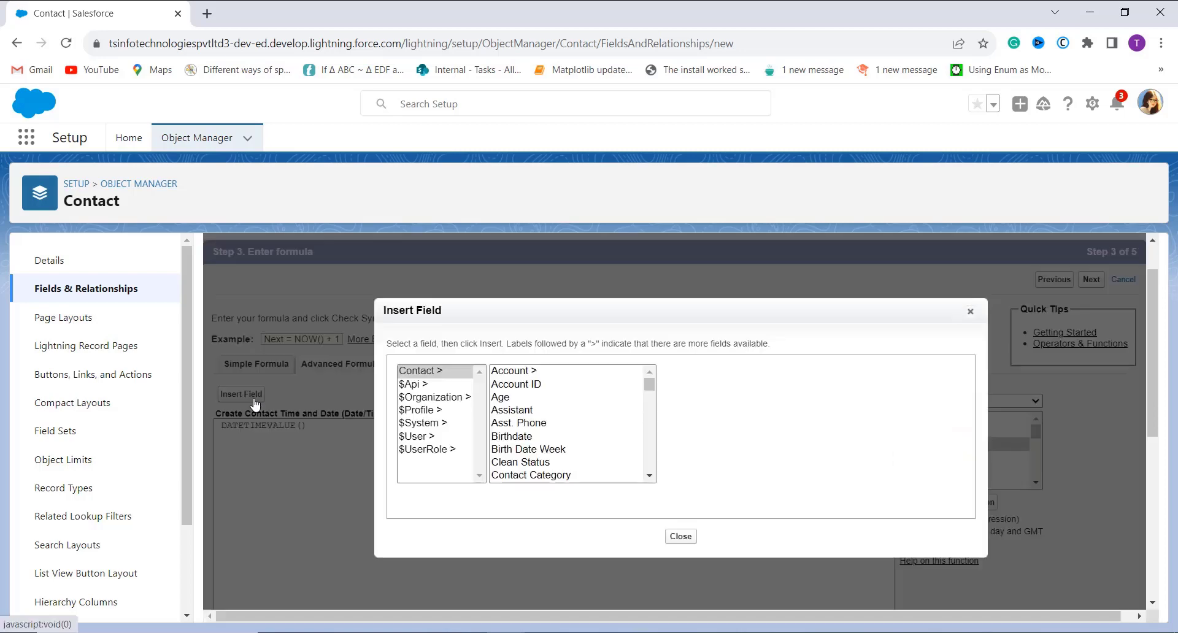
scroll(556, 477, "down", 3)
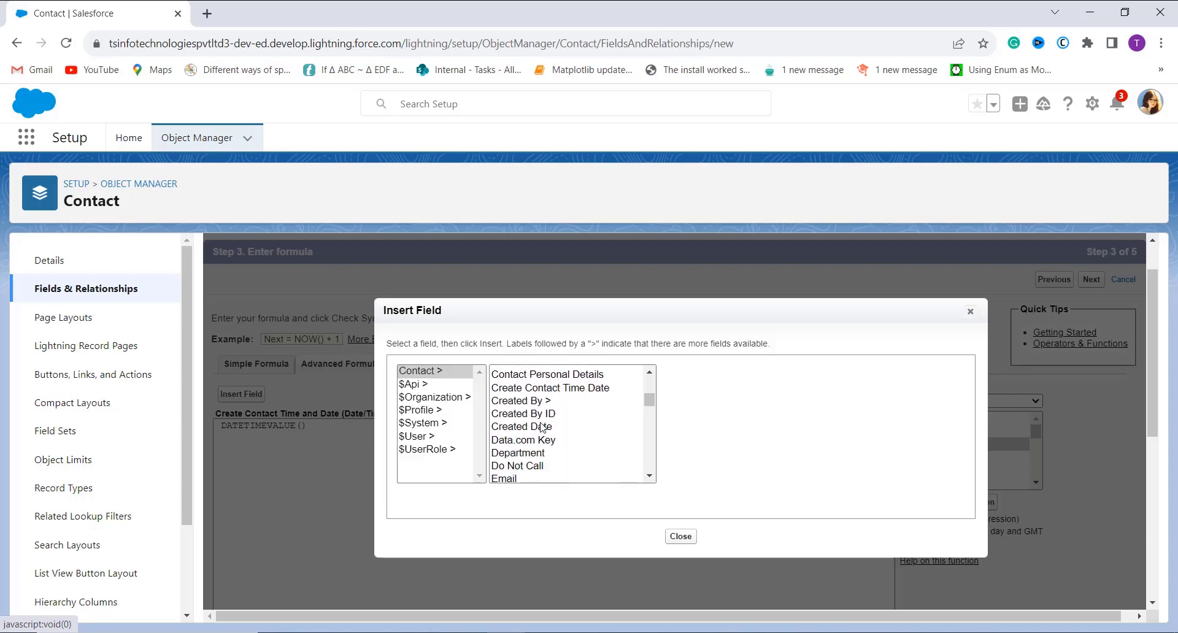
left_click(545, 432)
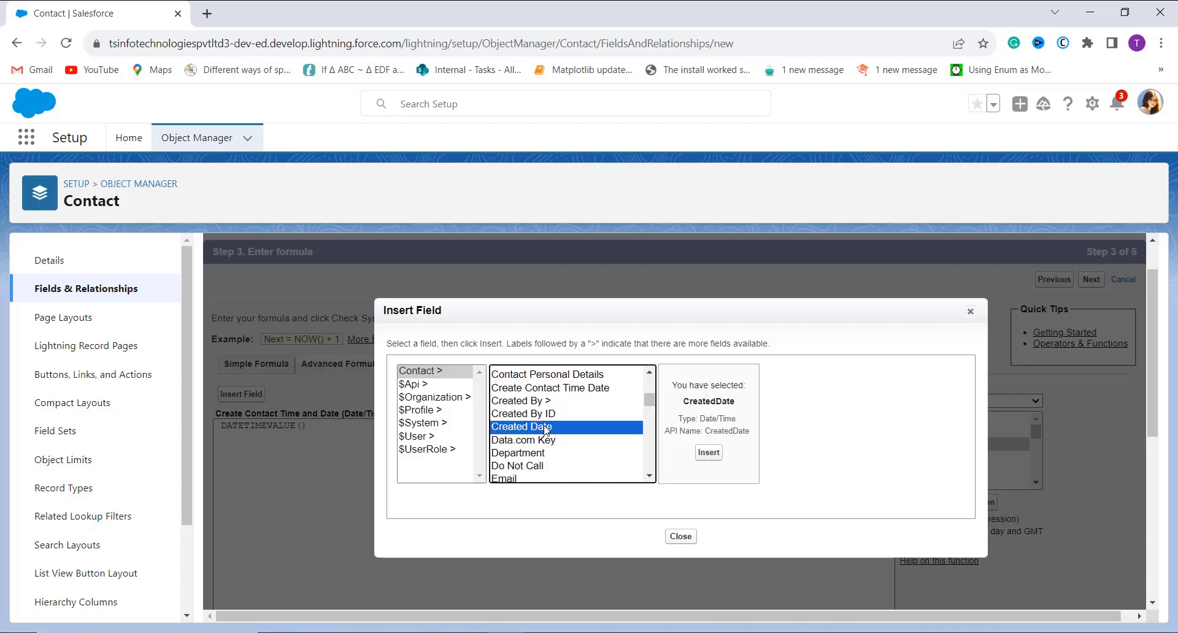
left_click(709, 453)
Confirm the formula passes the syntax check and continue to field-level security.
scroll(720, 605, "down", 4)
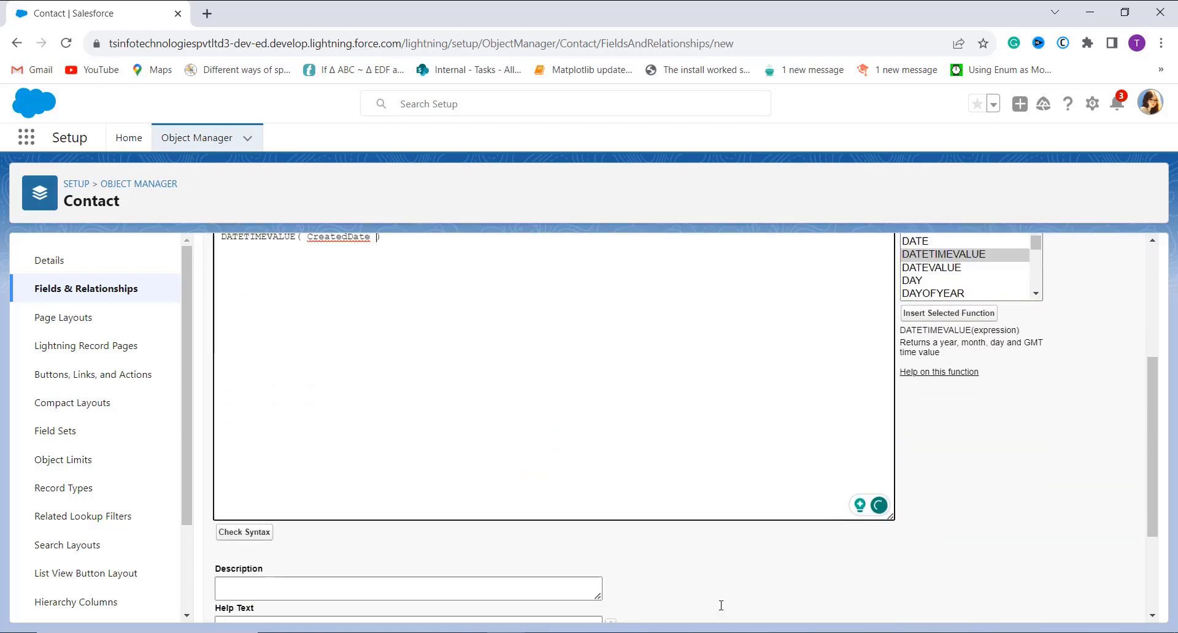
left_click(246, 507)
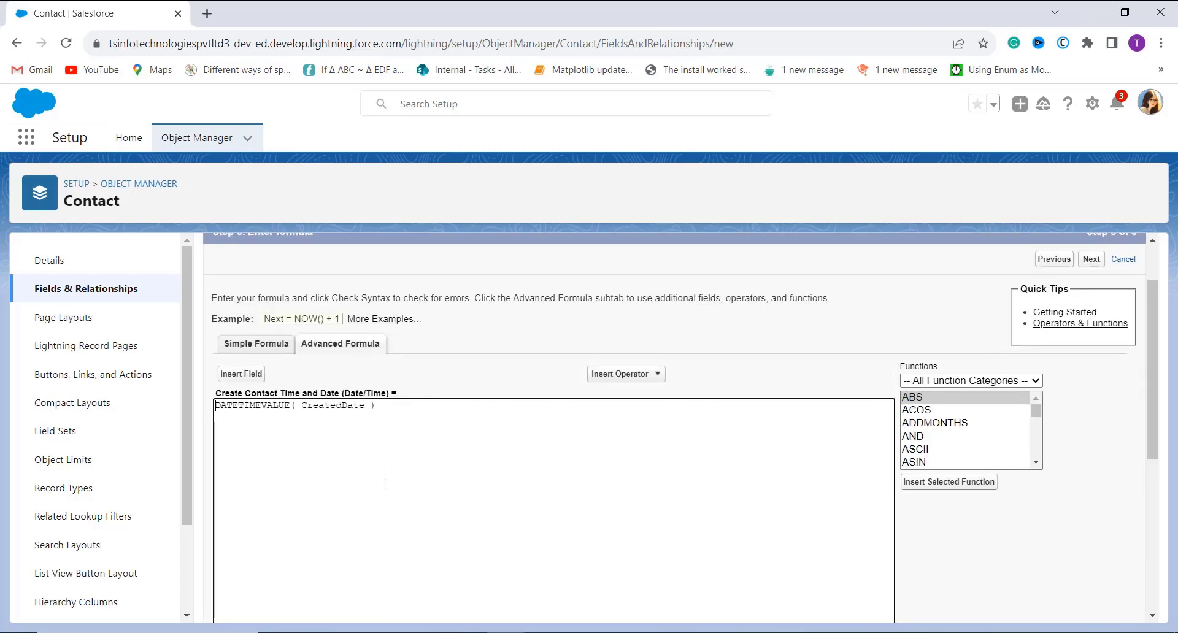
scroll(385, 485, "down", 4)
left_click(316, 472)
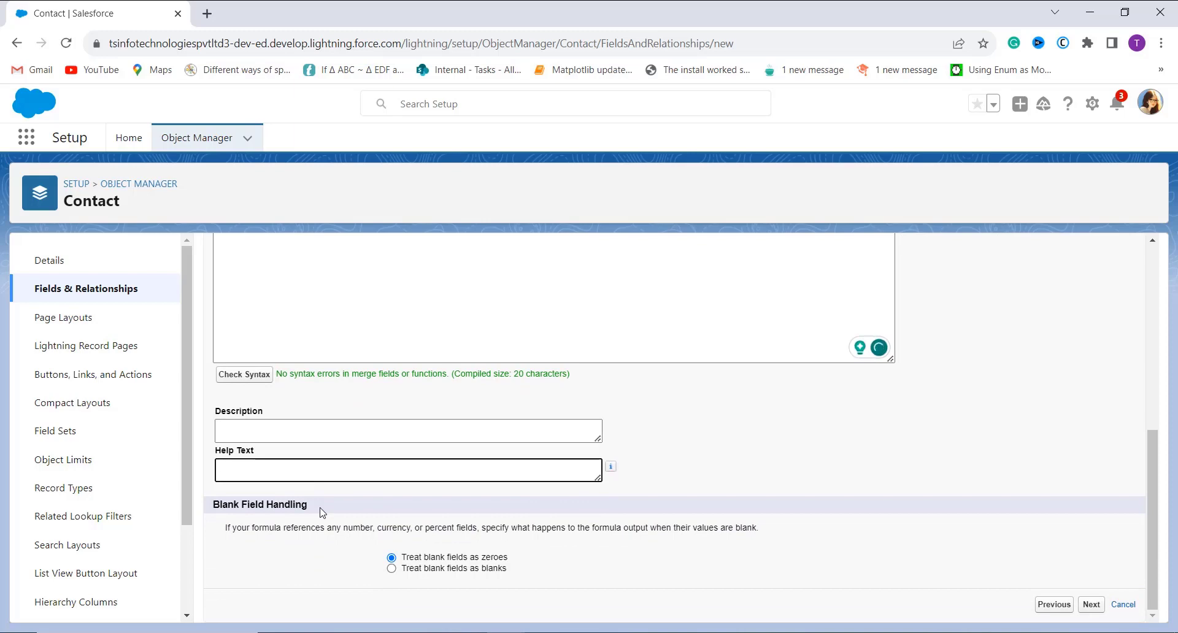
scroll(783, 531, "up", 4)
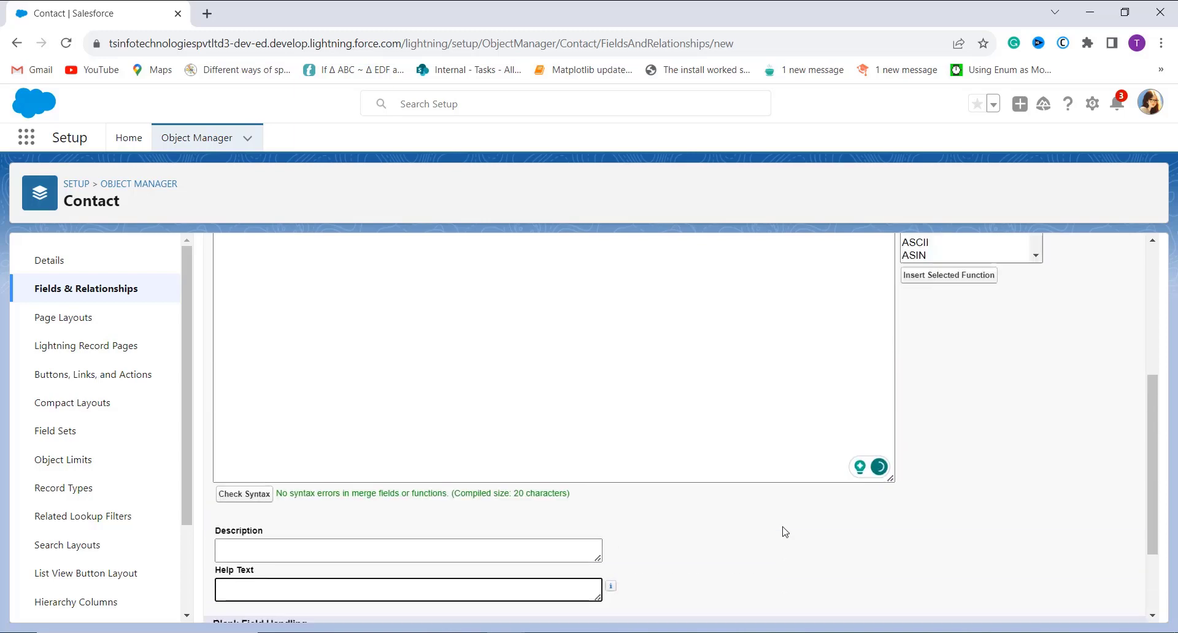
scroll(895, 477, "up", 3)
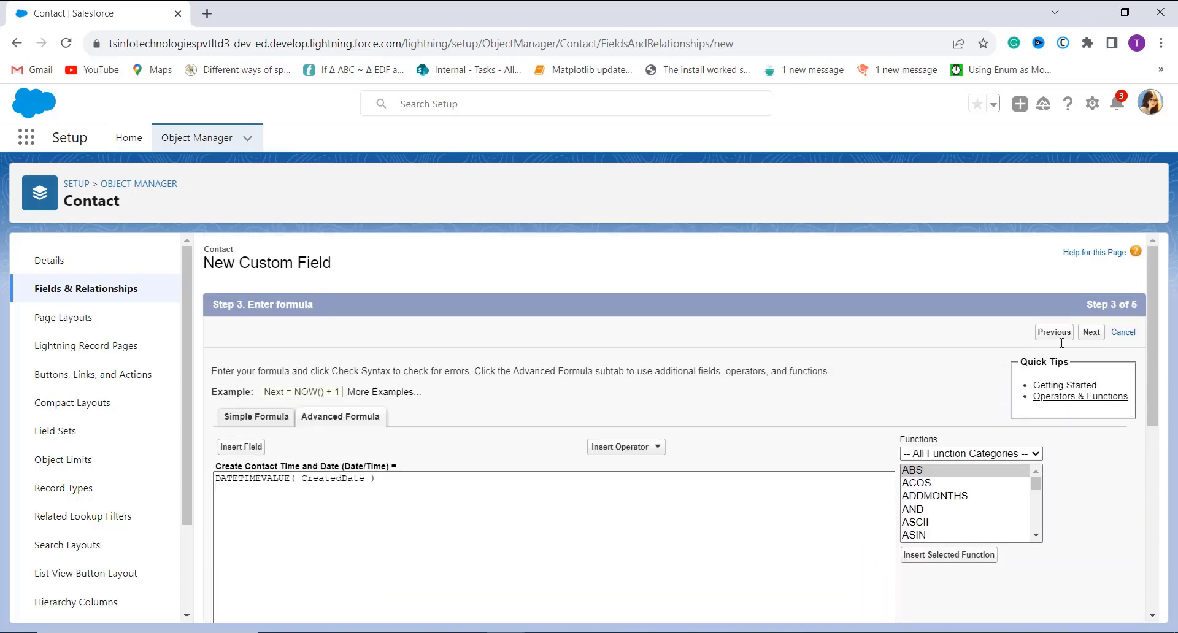
left_click(1092, 332)
Make Create Contact Time and Date visible to all profiles, keep all Contact layouts, and save.
scroll(848, 365, "down", 1)
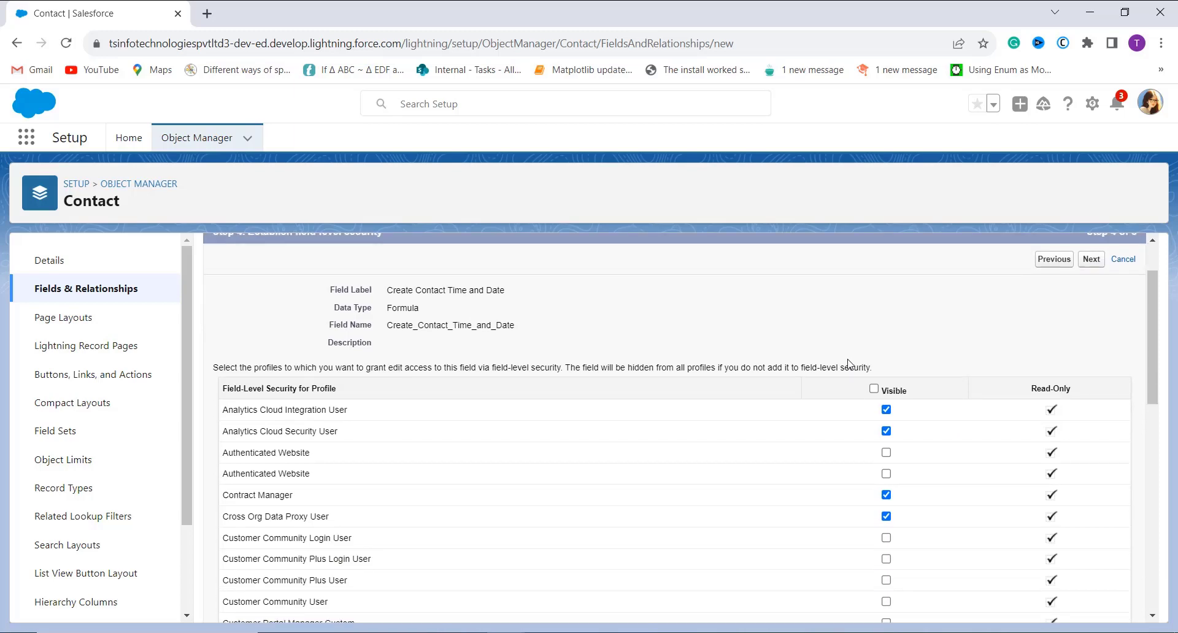
scroll(847, 364, "down", 1)
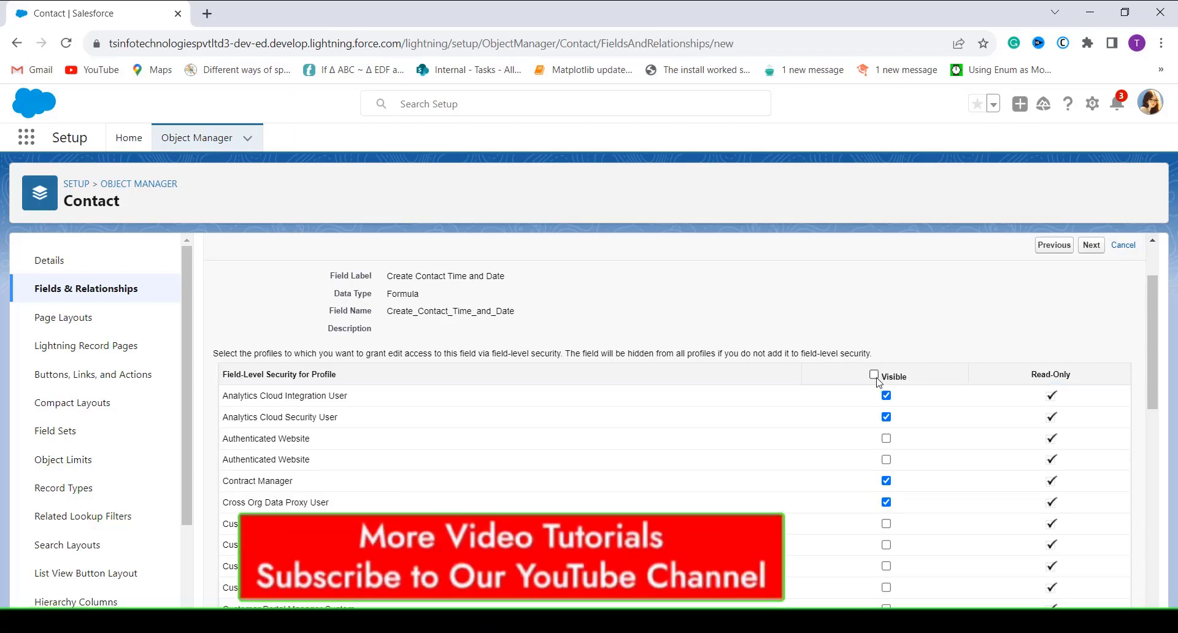
left_click(874, 375)
scroll(883, 399, "down", 5)
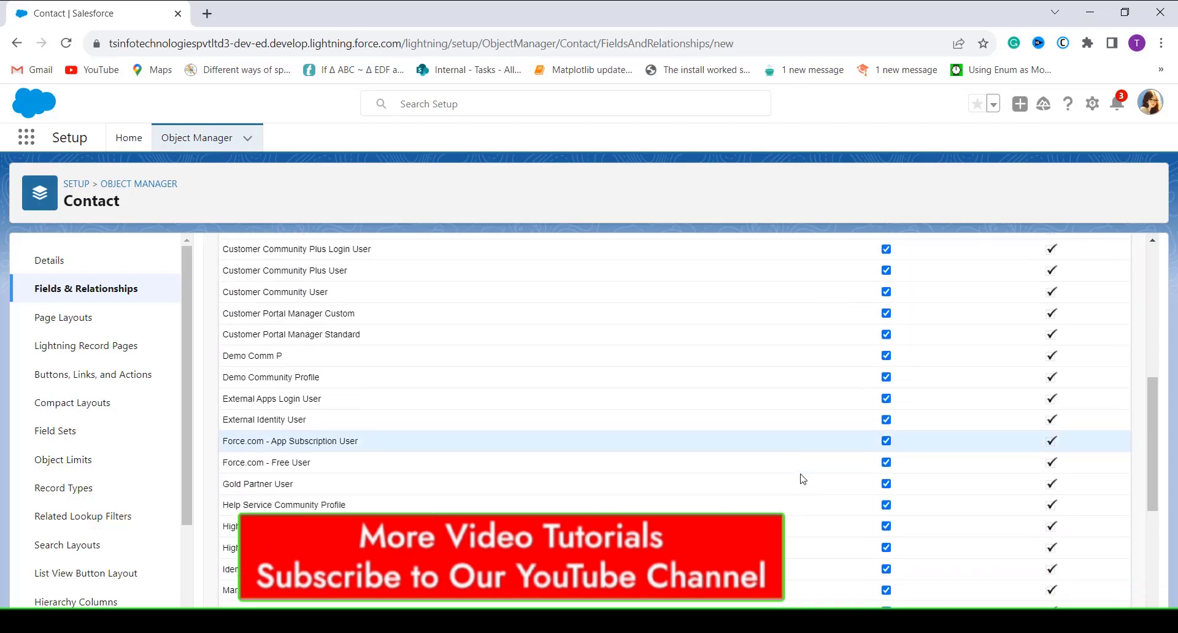
scroll(803, 479, "down", 5)
scroll(802, 480, "up", 10)
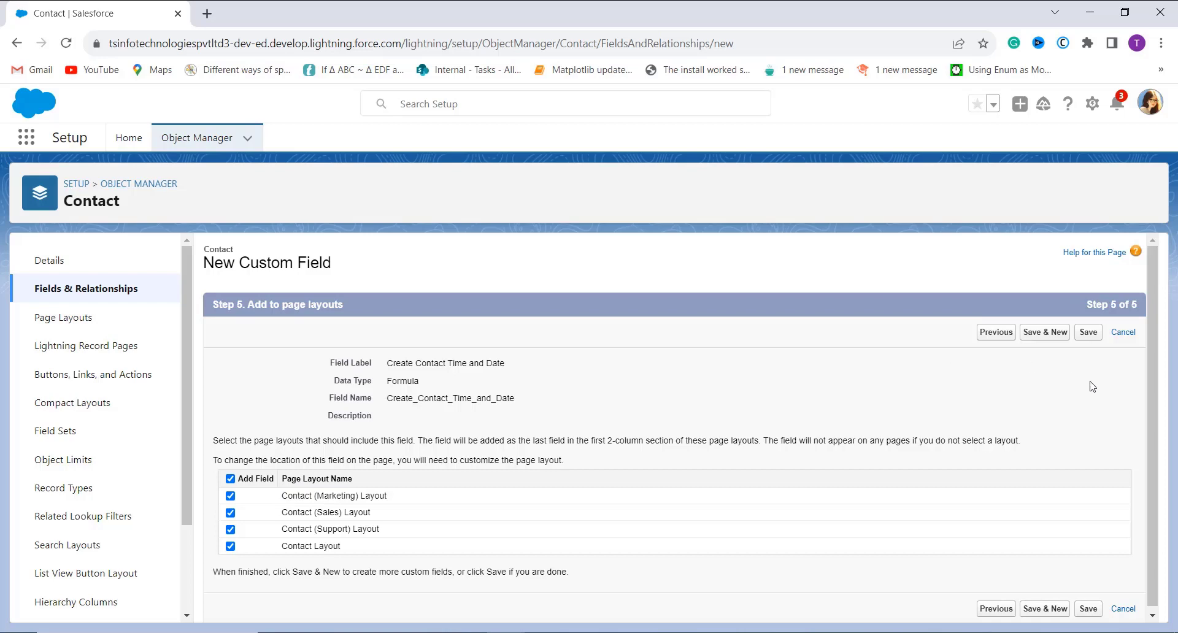
left_click(1088, 332)
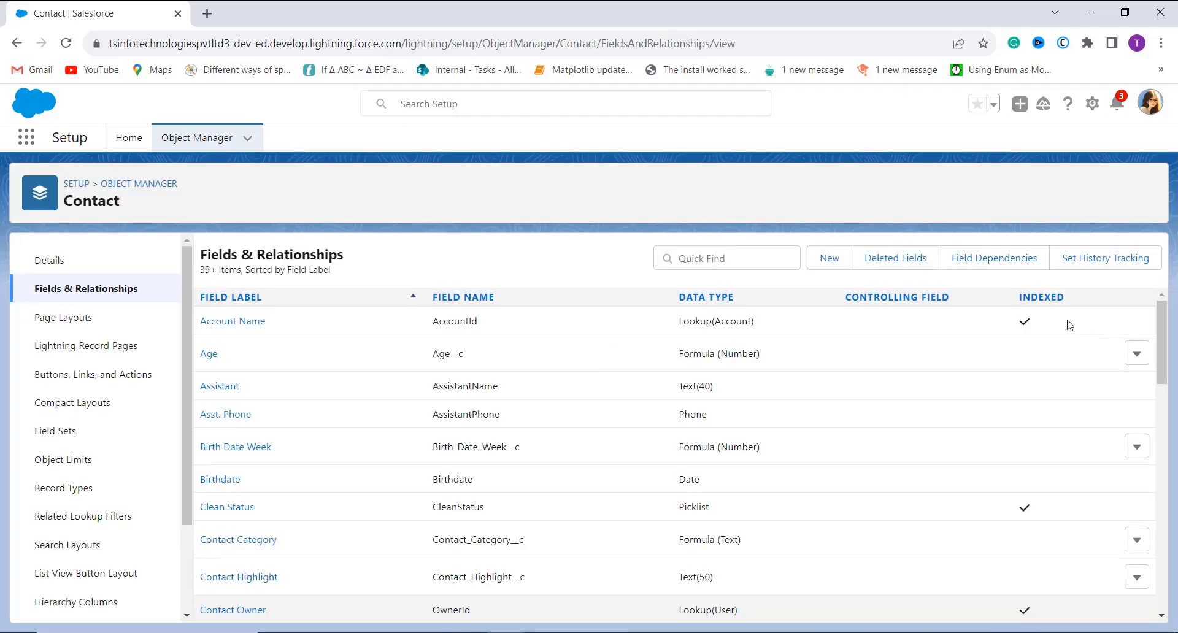
left_click(27, 139)
Open a contact from Contacts and find Create Contact Time and Date showing 5/12/2023, 9:46 AM.
left_click(27, 139)
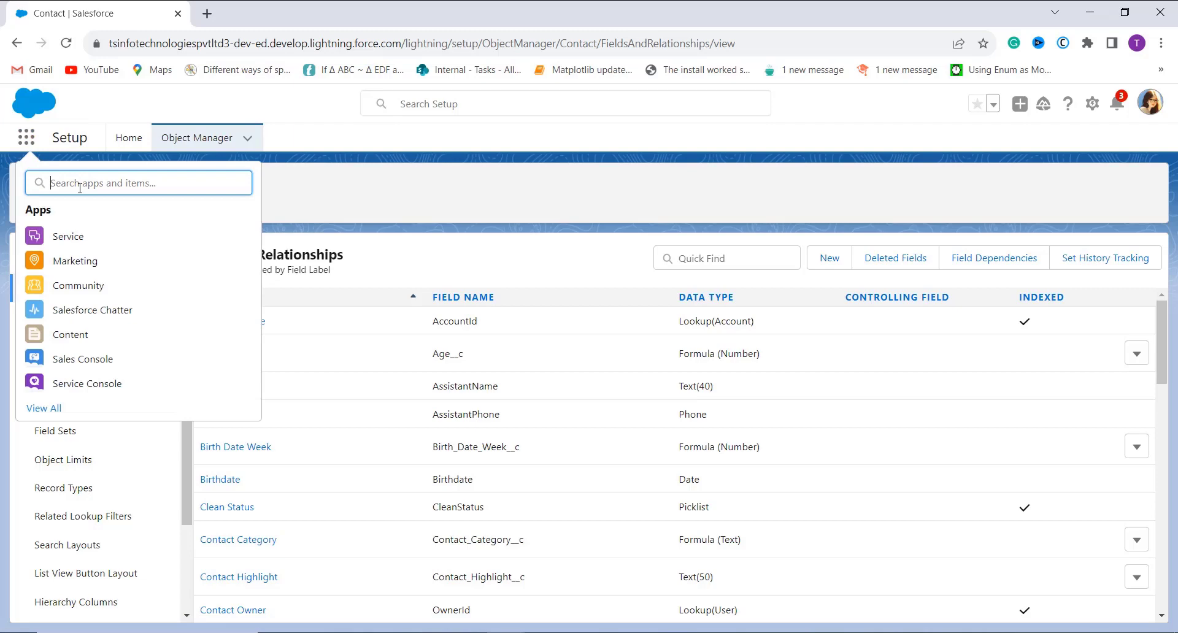
type("cont")
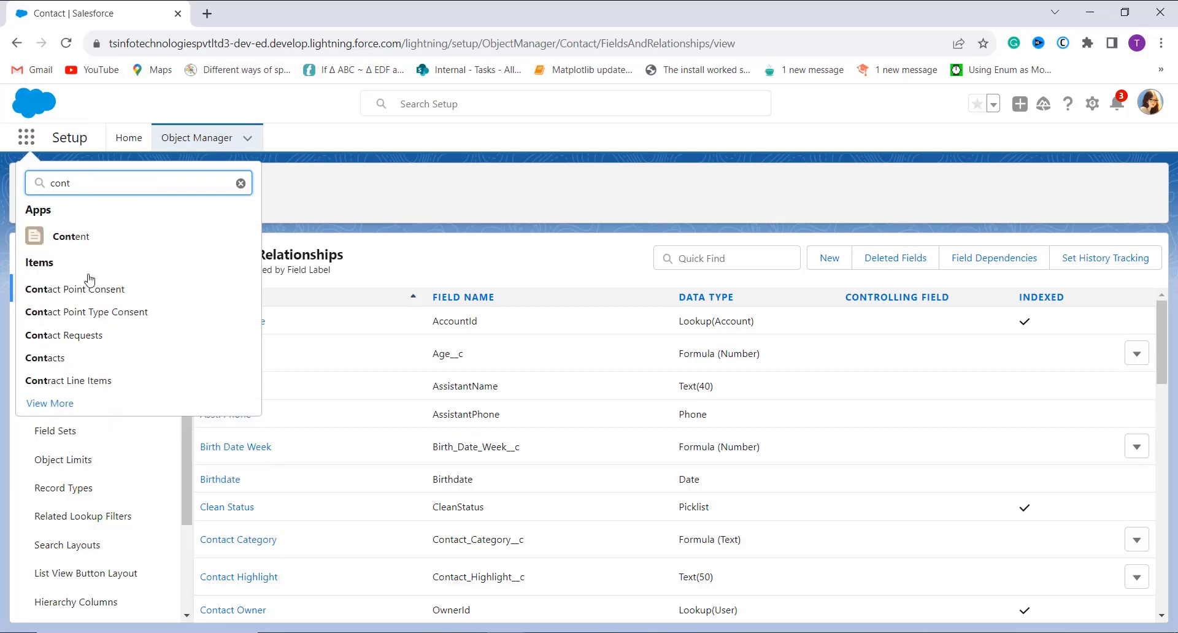
left_click(72, 355)
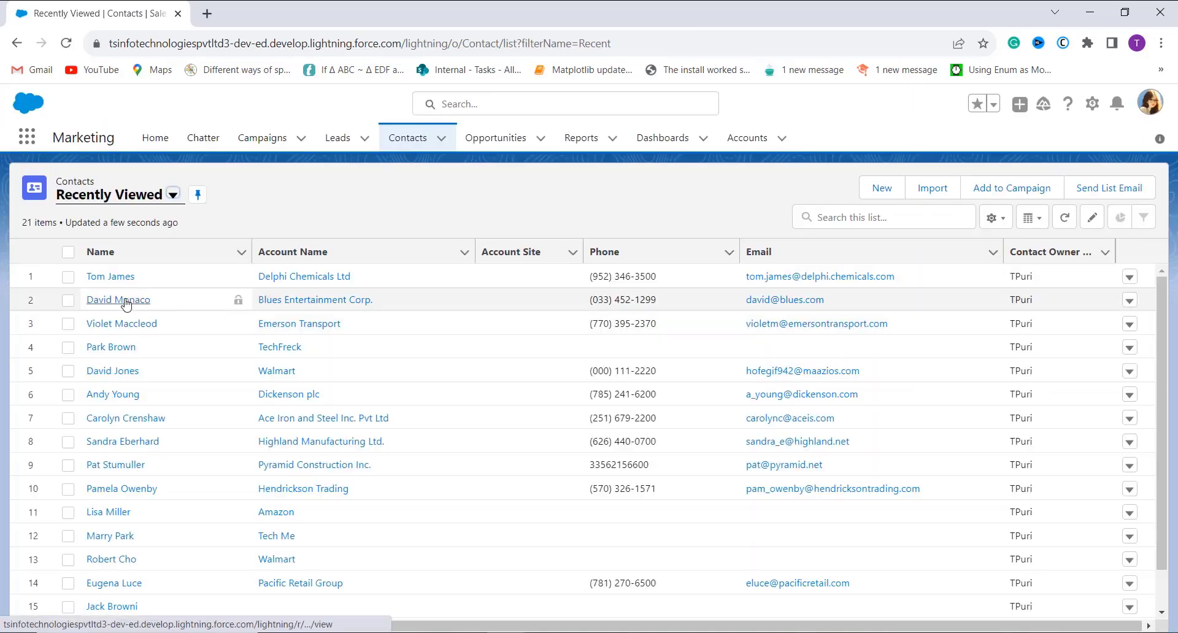
left_click(123, 300)
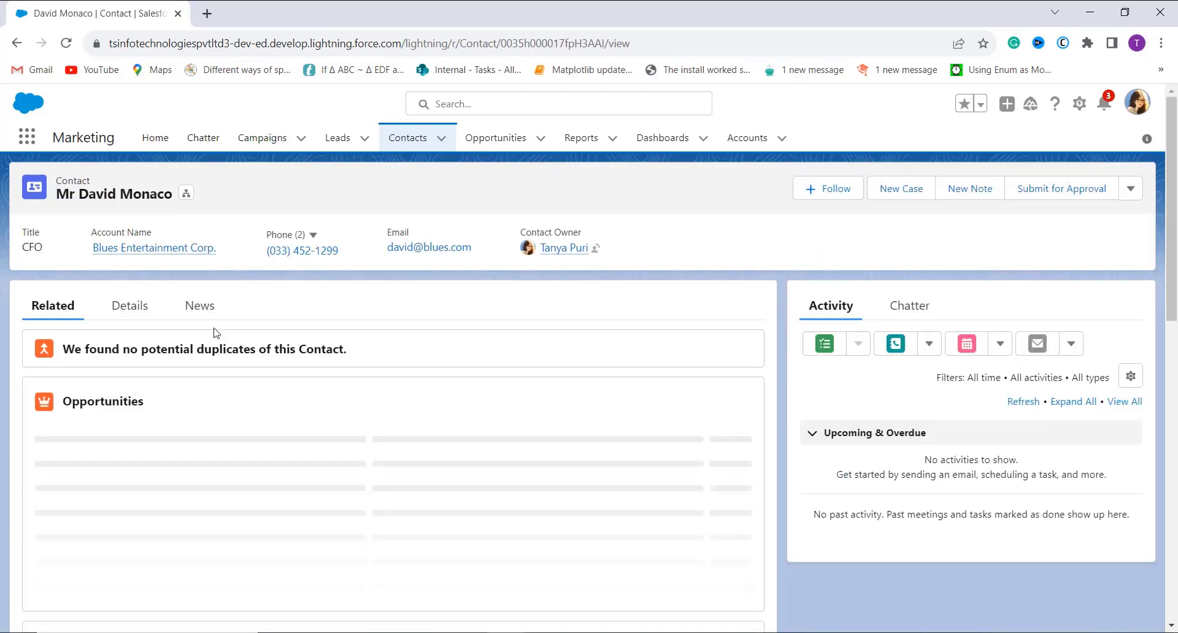
left_click(125, 308)
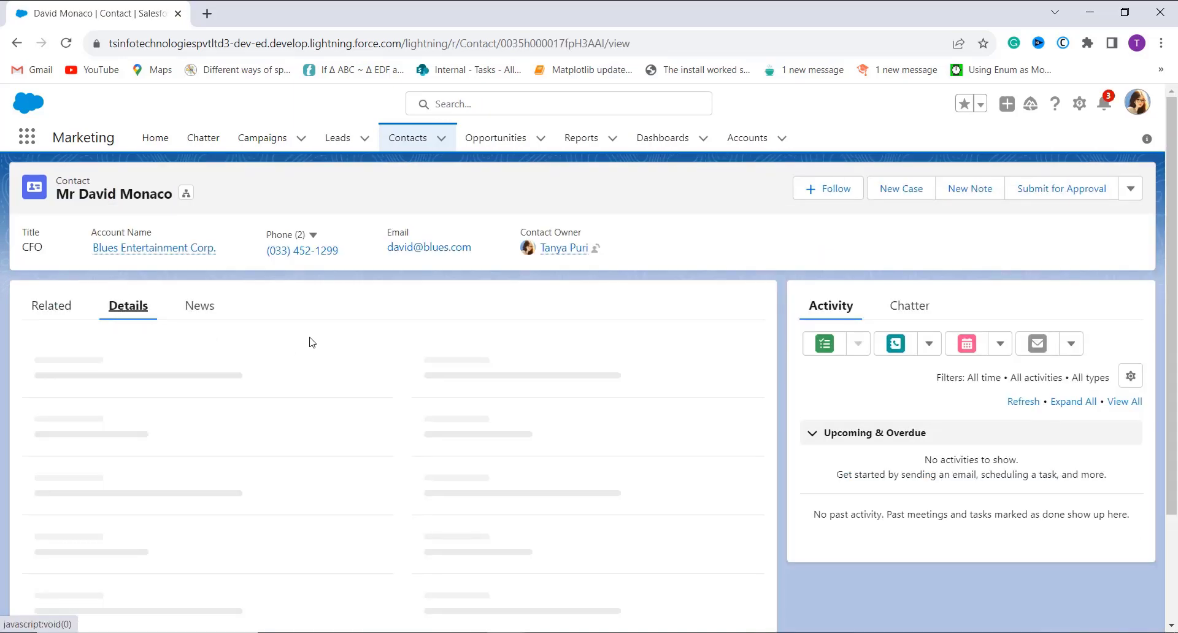
scroll(312, 342, "down", 10)
scroll(308, 342, "down", 1)
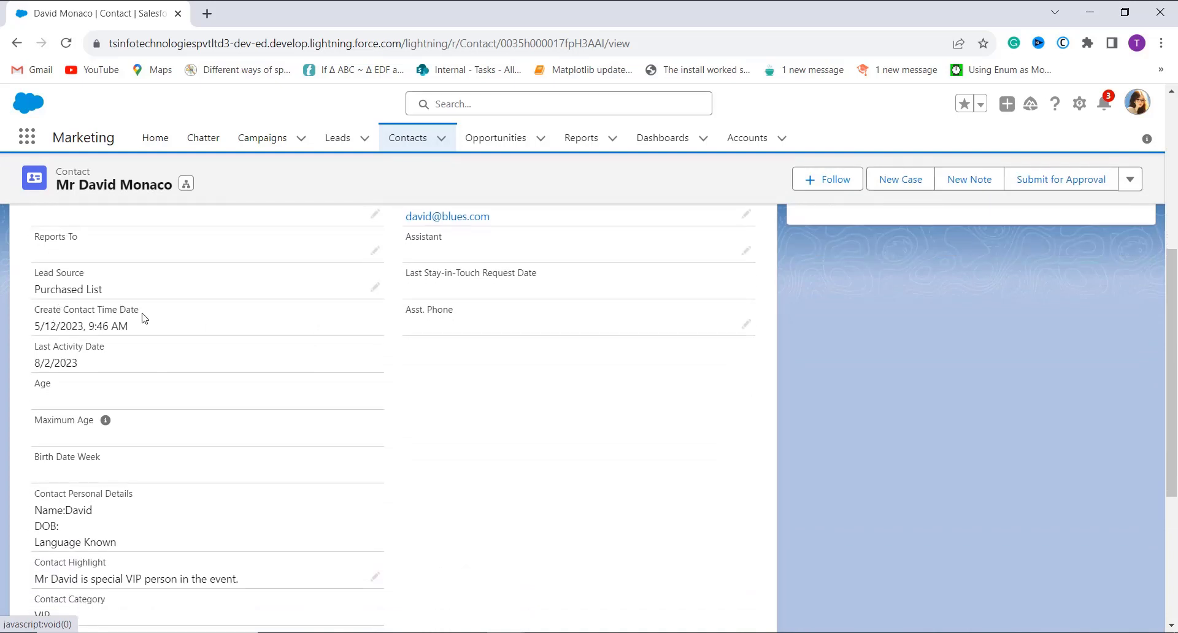
scroll(138, 314, "down", 5)
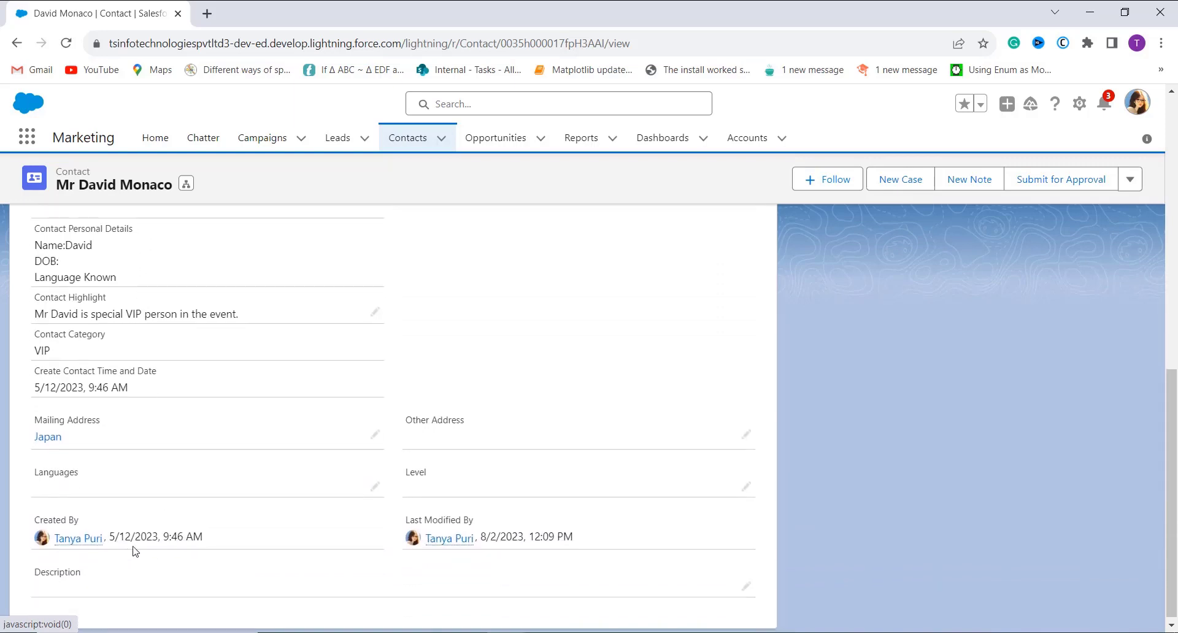
scroll(197, 535, "up", 9)
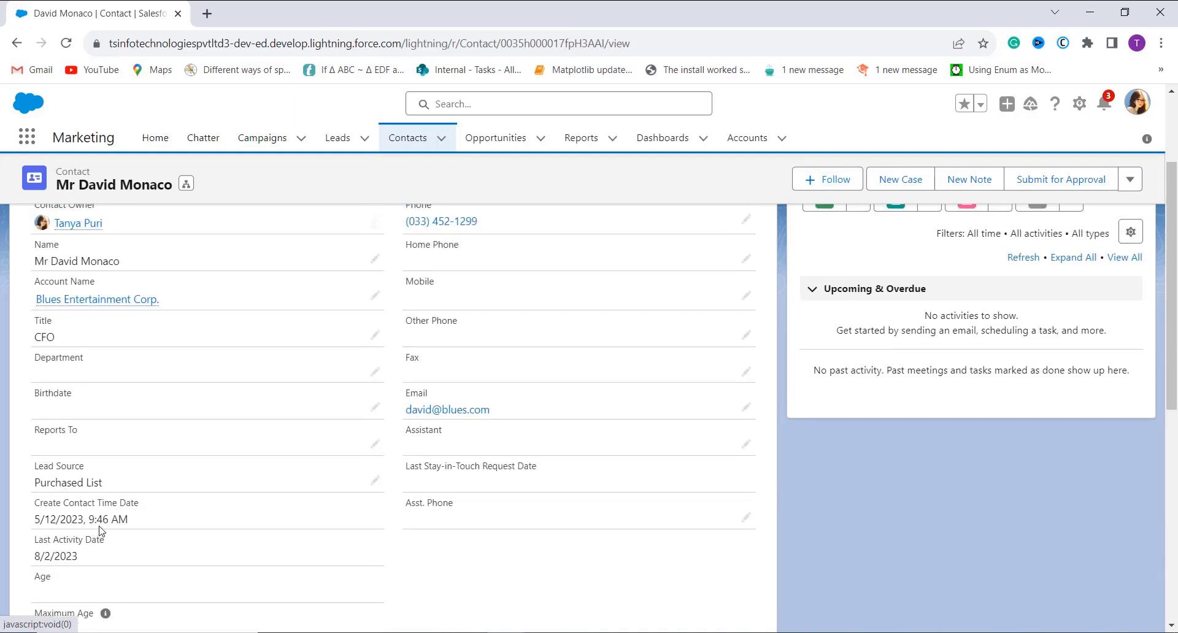
scroll(126, 545, "up", 3)
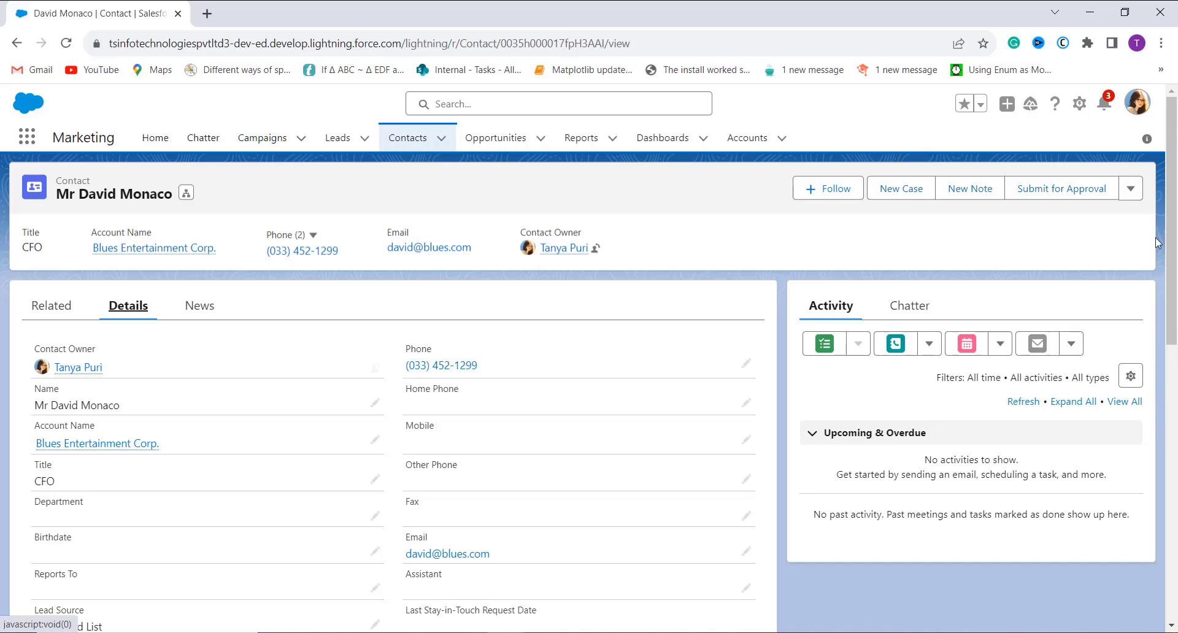
Switch from Lightning to Salesforce Classic and open Setup.
left_click(1137, 112)
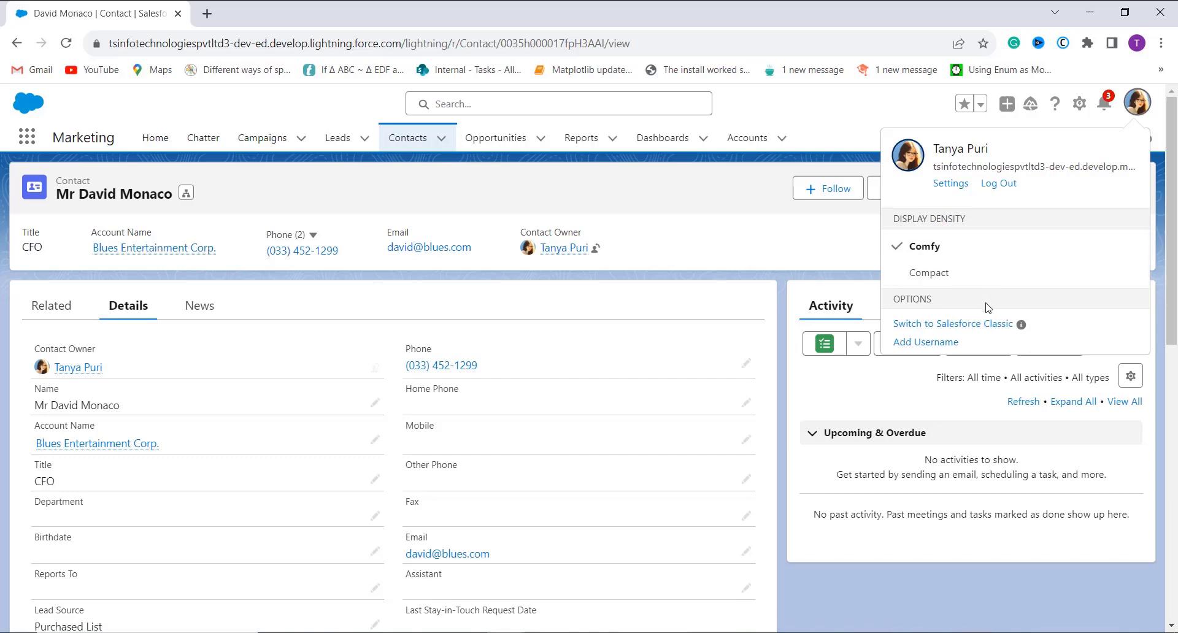
left_click(982, 324)
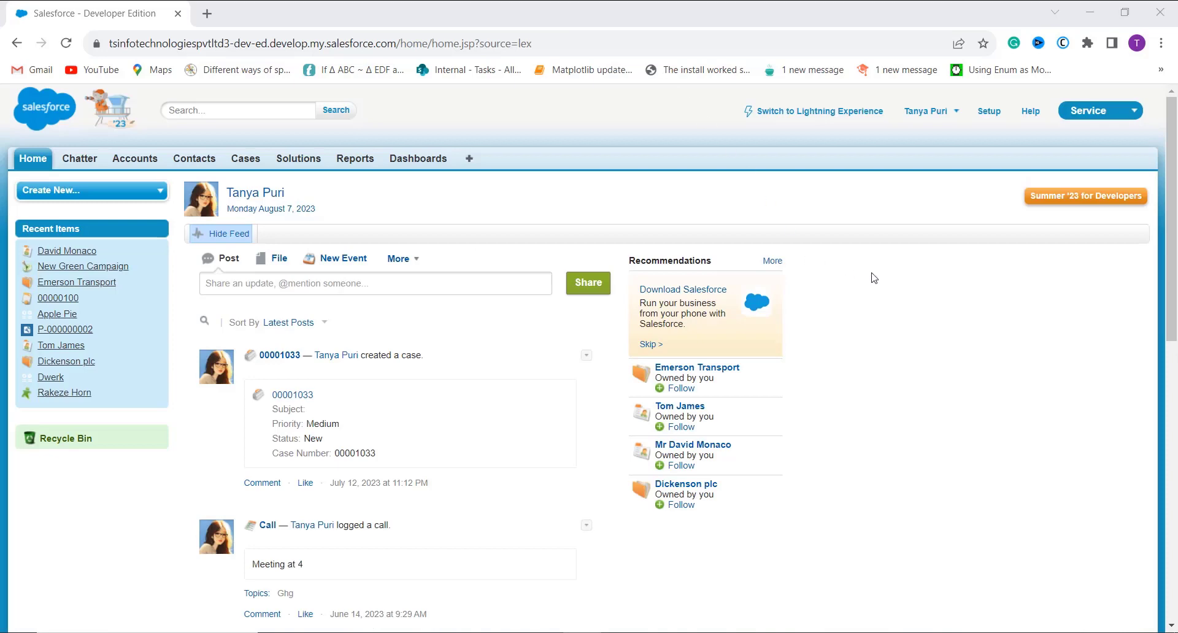
left_click(989, 111)
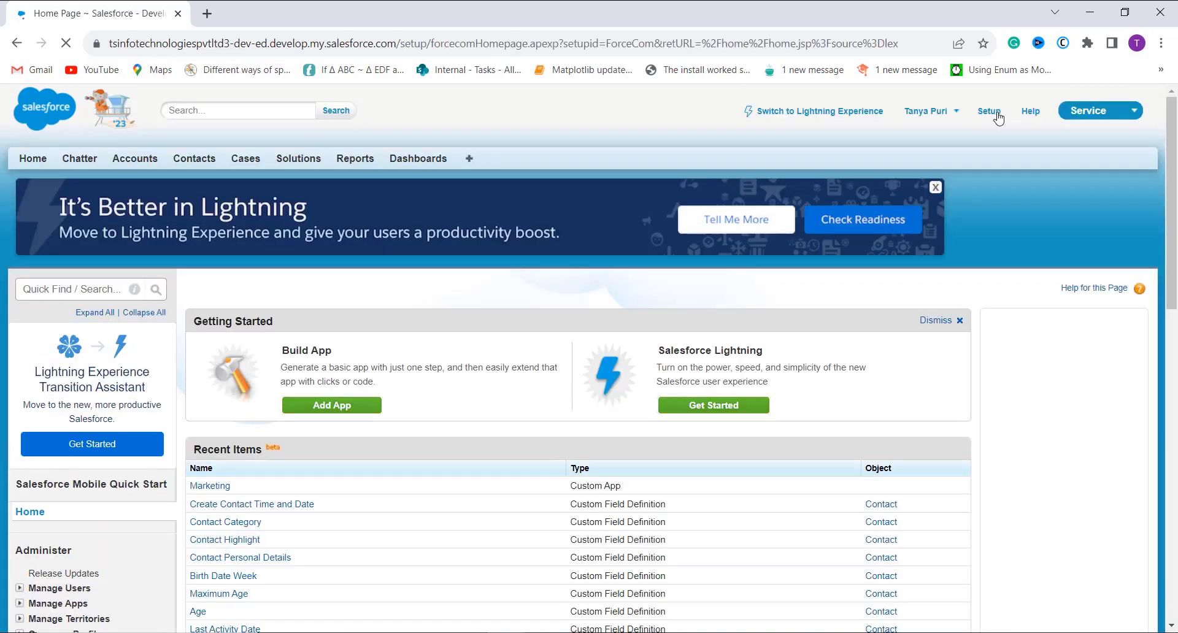
scroll(282, 421, "down", 7)
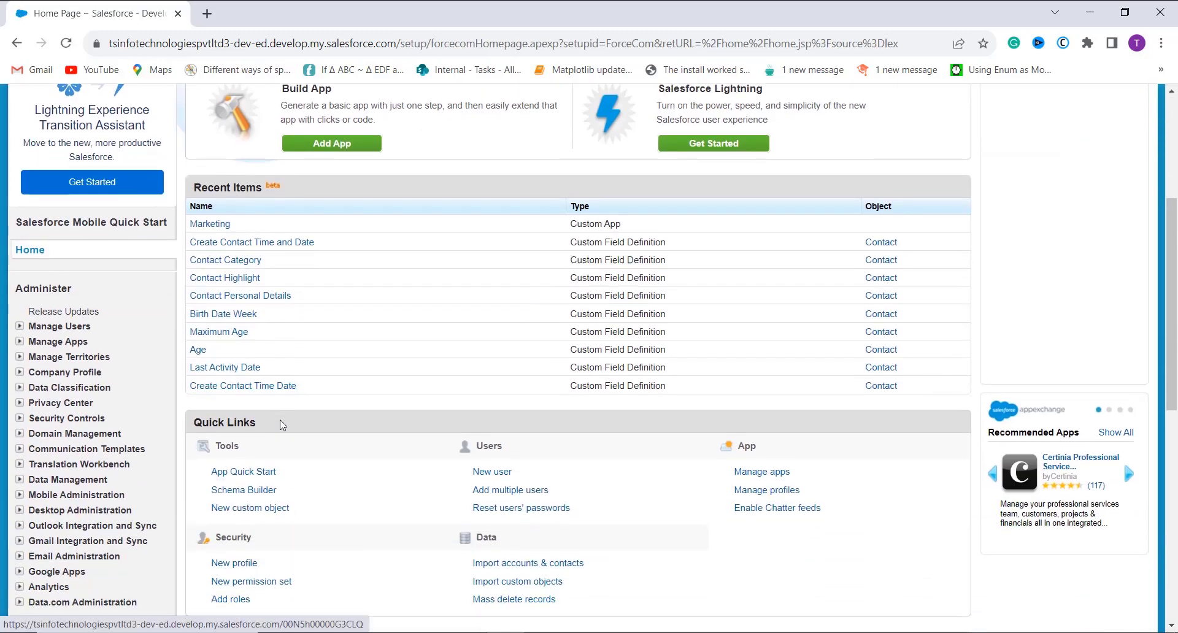
scroll(281, 425, "down", 3)
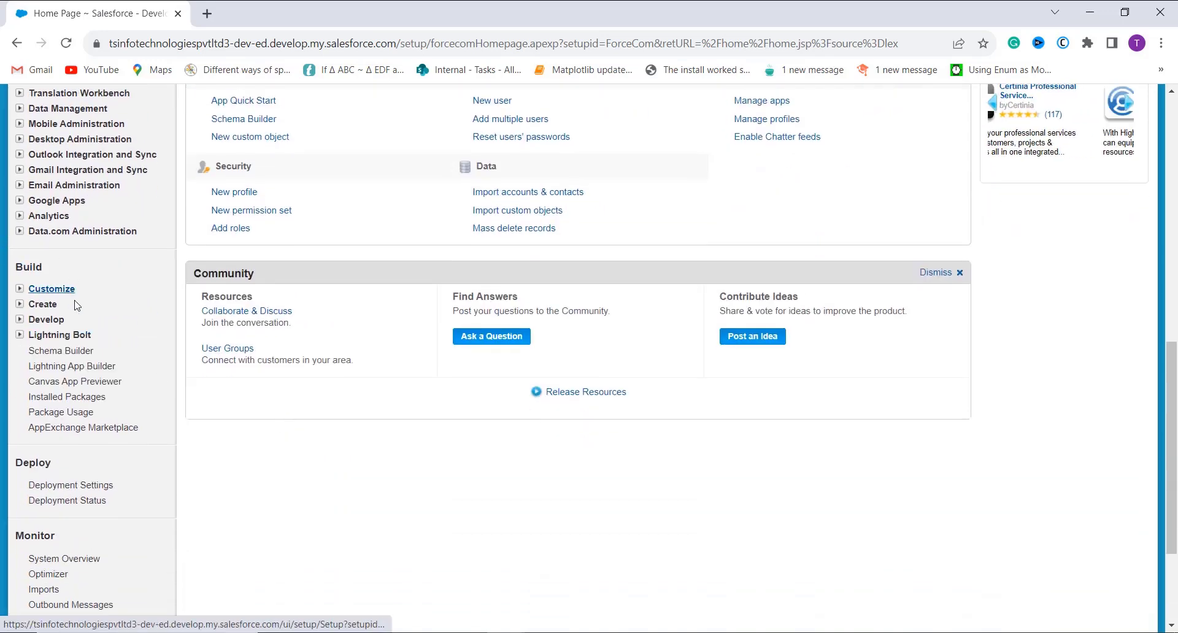
Go to Customize > Products > Fields and begin a new Product custom field.
left_click(20, 289)
scroll(66, 351, "down", 2)
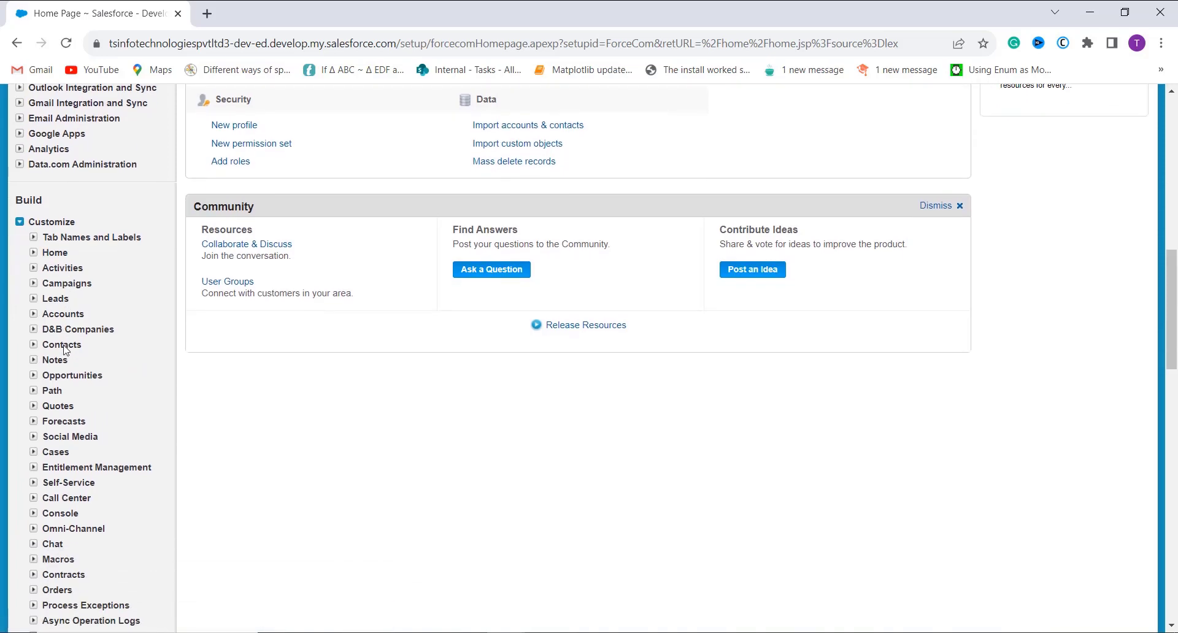
scroll(66, 351, "down", 1)
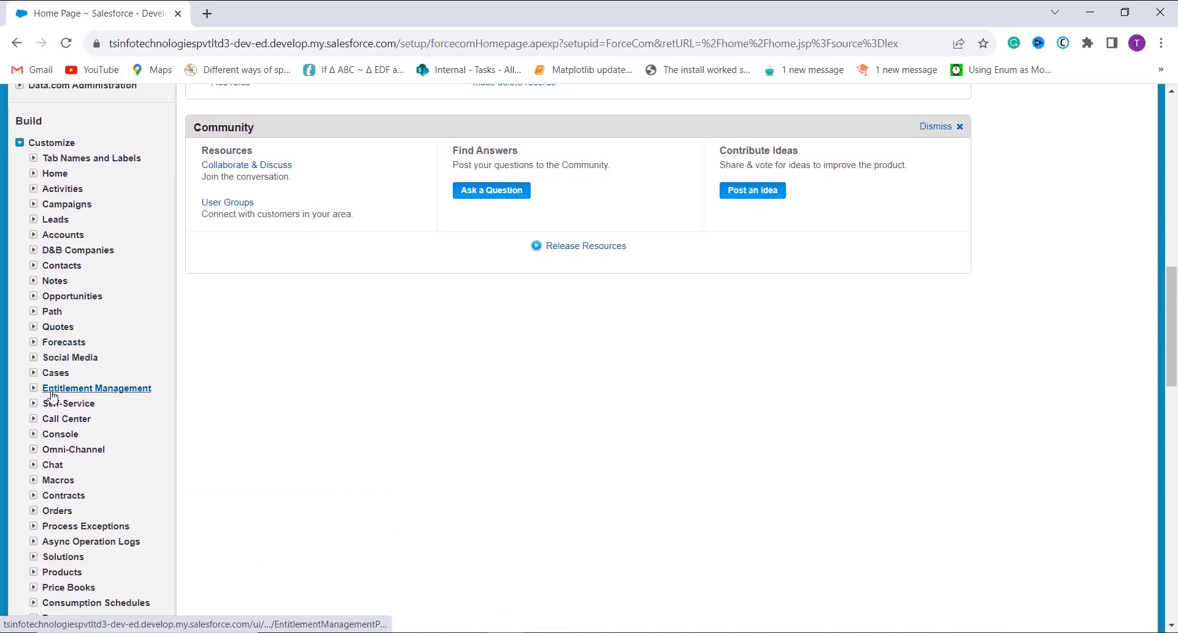
scroll(44, 446, "down", 1)
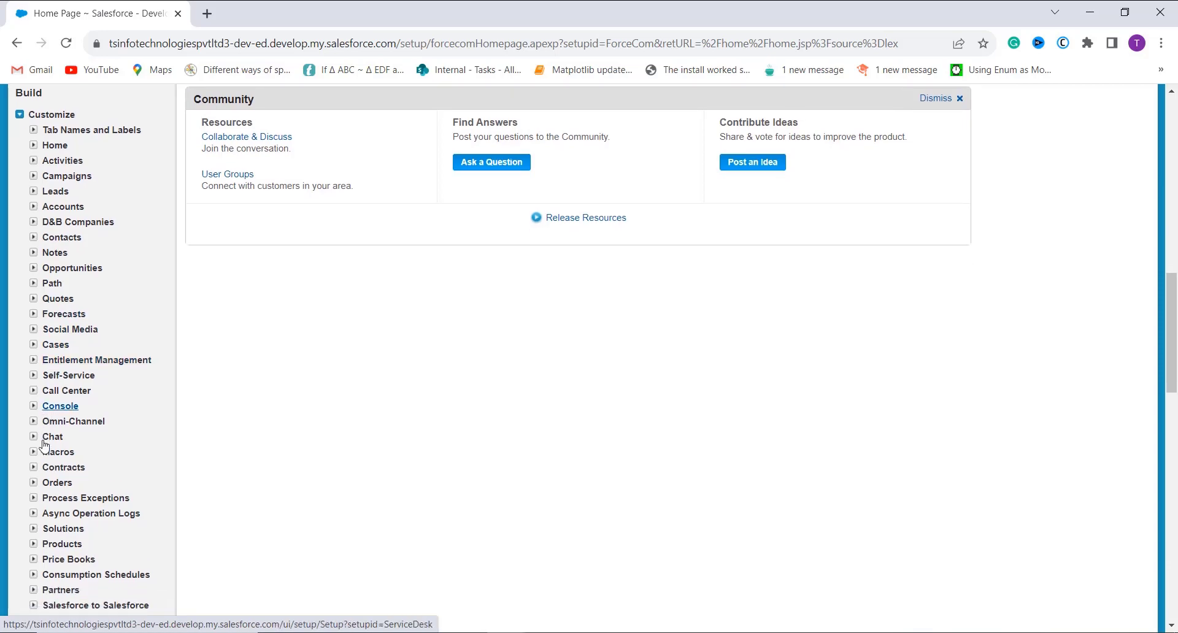
scroll(45, 446, "down", 2)
left_click(35, 468)
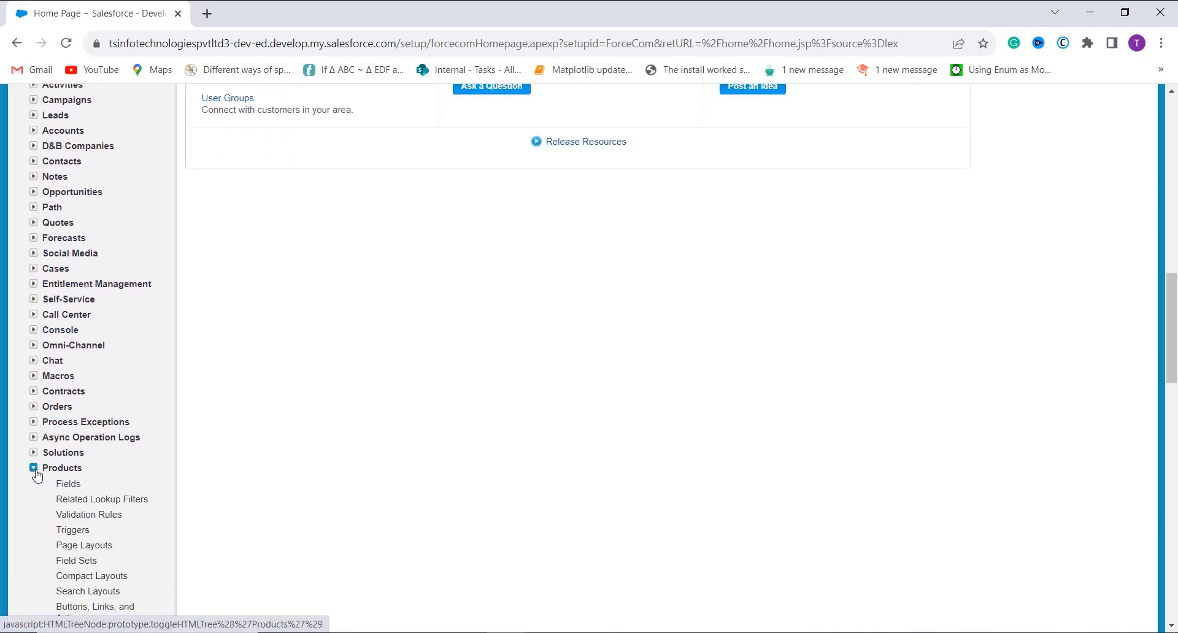
scroll(136, 432, "down", 5)
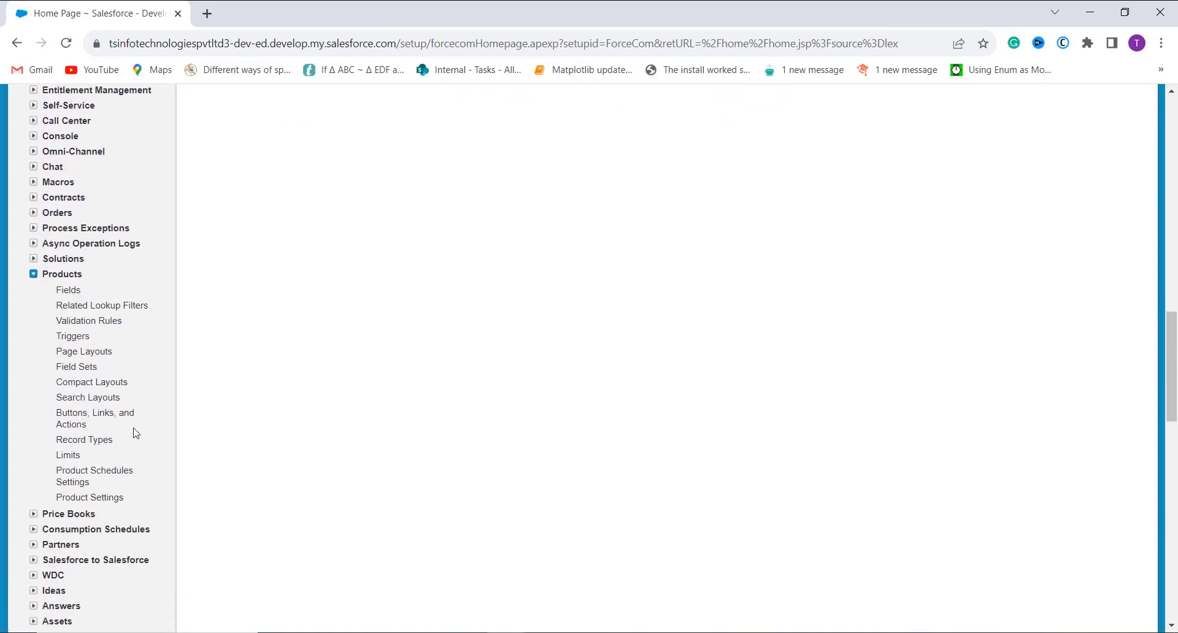
left_click(68, 290)
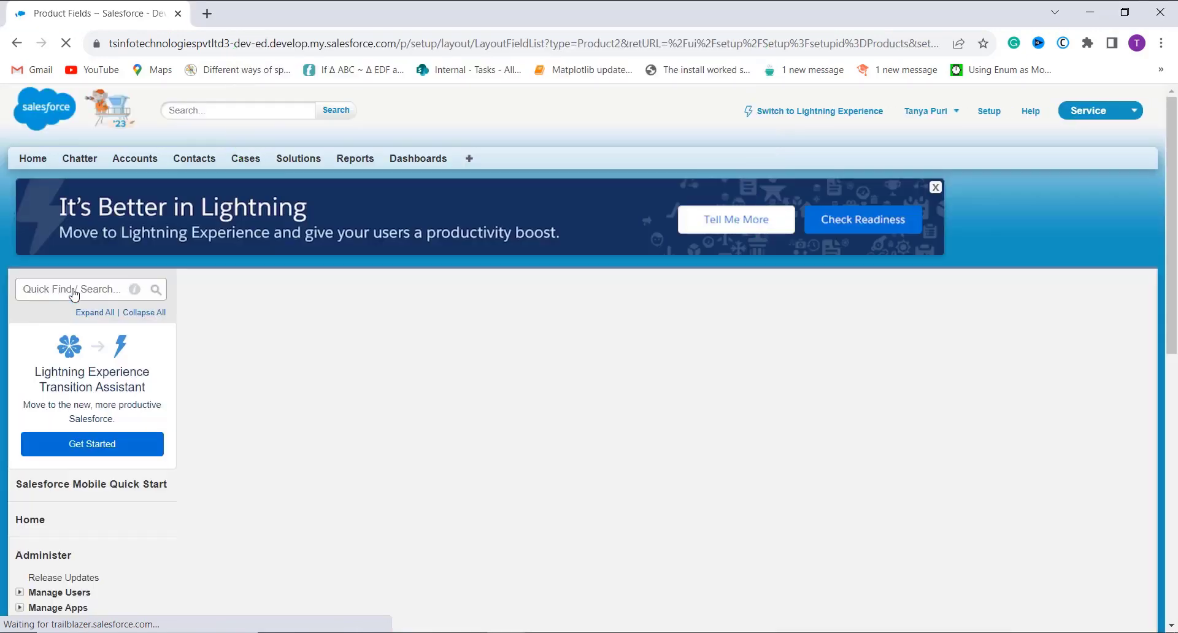
scroll(363, 425, "down", 2)
scroll(362, 425, "down", 7)
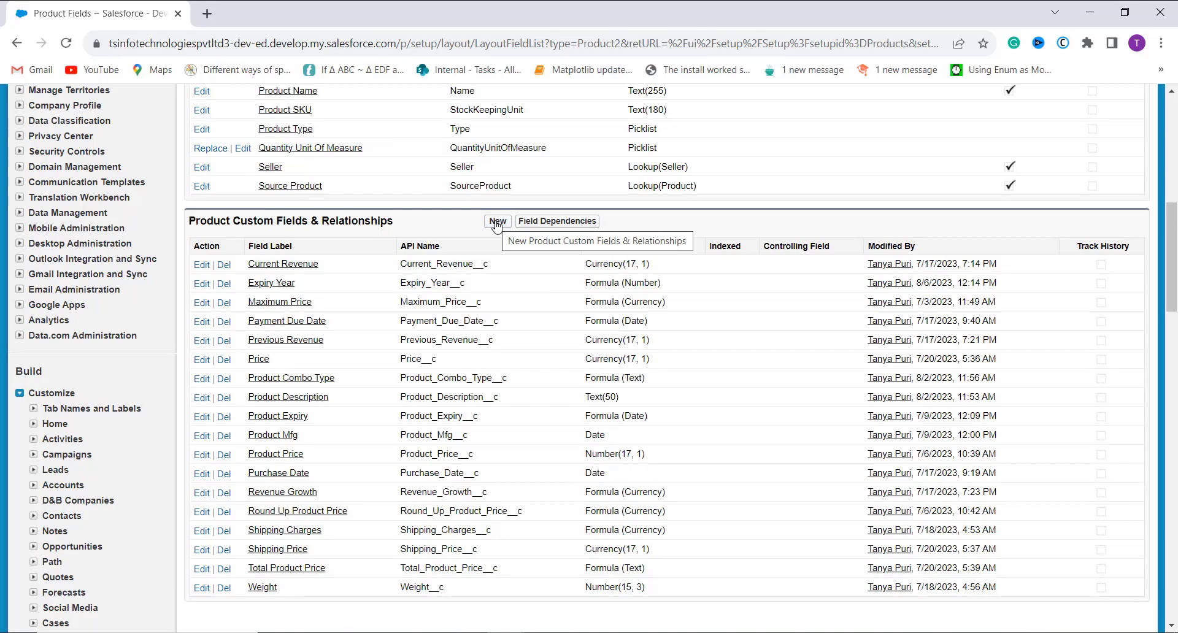
left_click(497, 223)
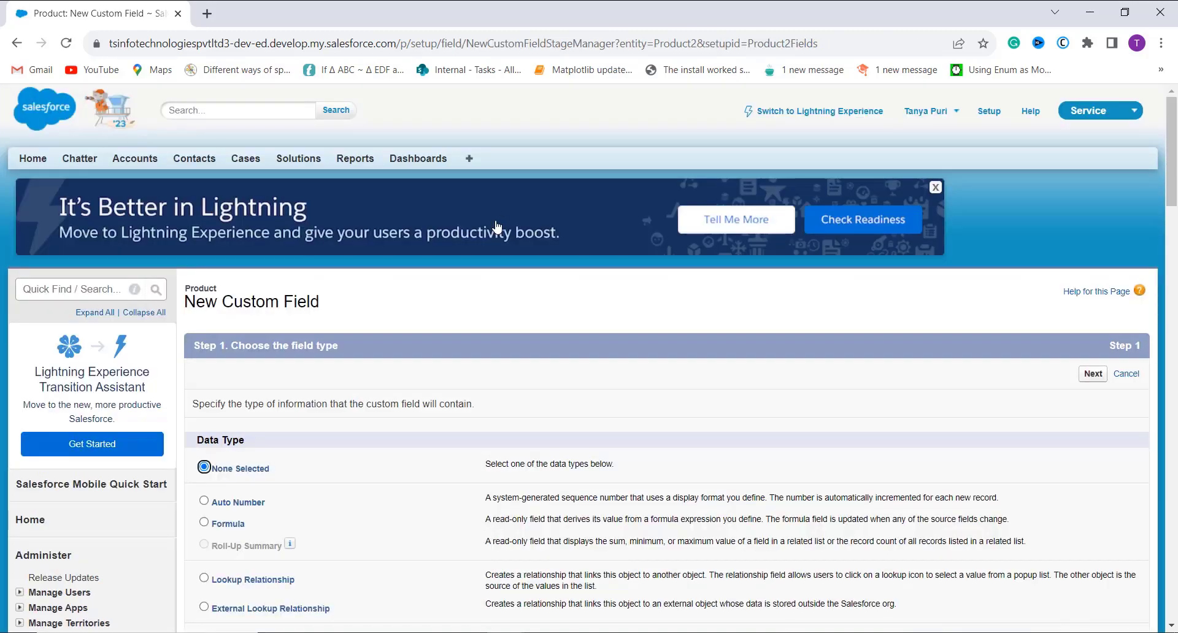
Choose Formula as the new Product field's data type.
scroll(497, 225, "down", 3)
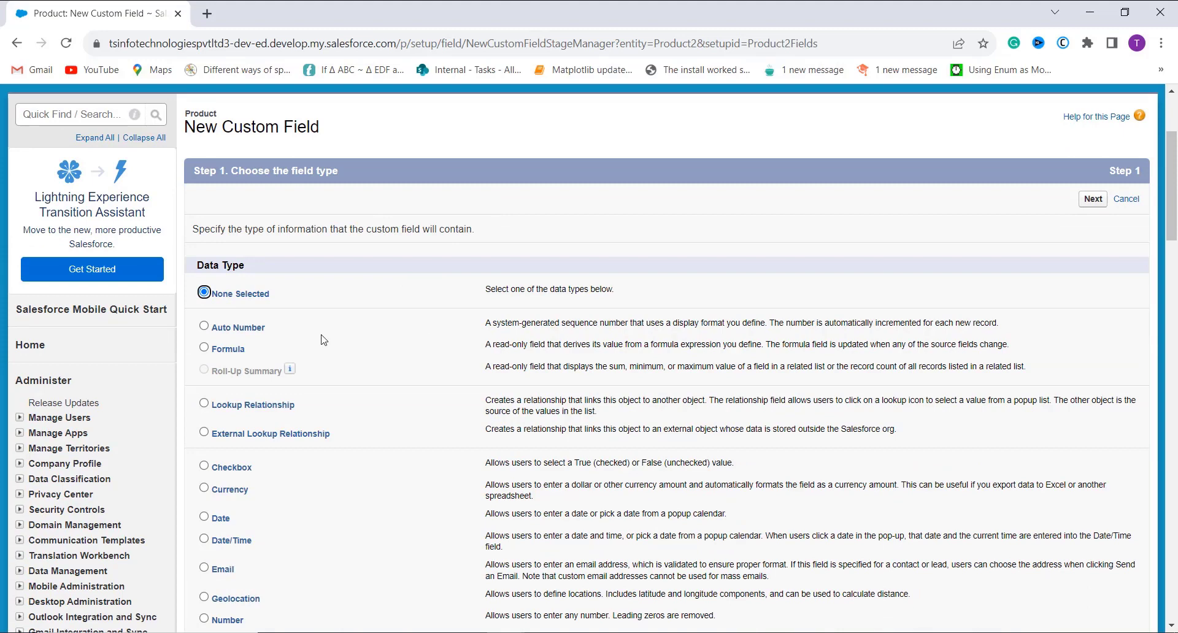
left_click(204, 349)
mouse_move(289, 369)
left_click(1093, 200)
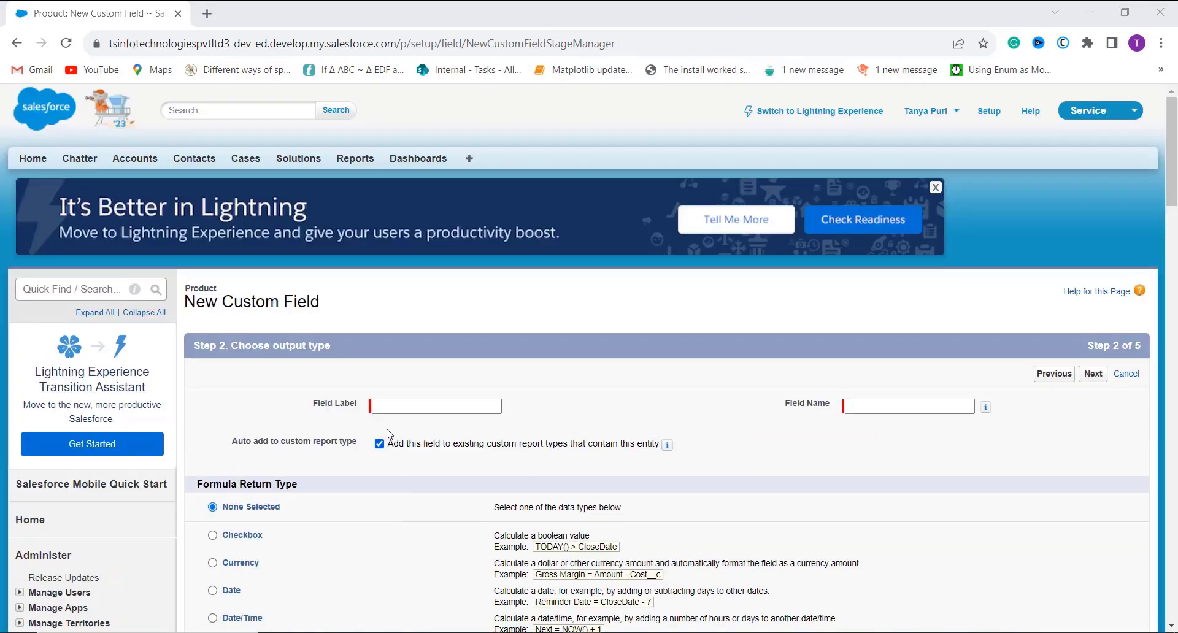
Label the formula field 'Purchase Date and Time', auto-fill its name, and return Date/Time.
left_click(388, 407)
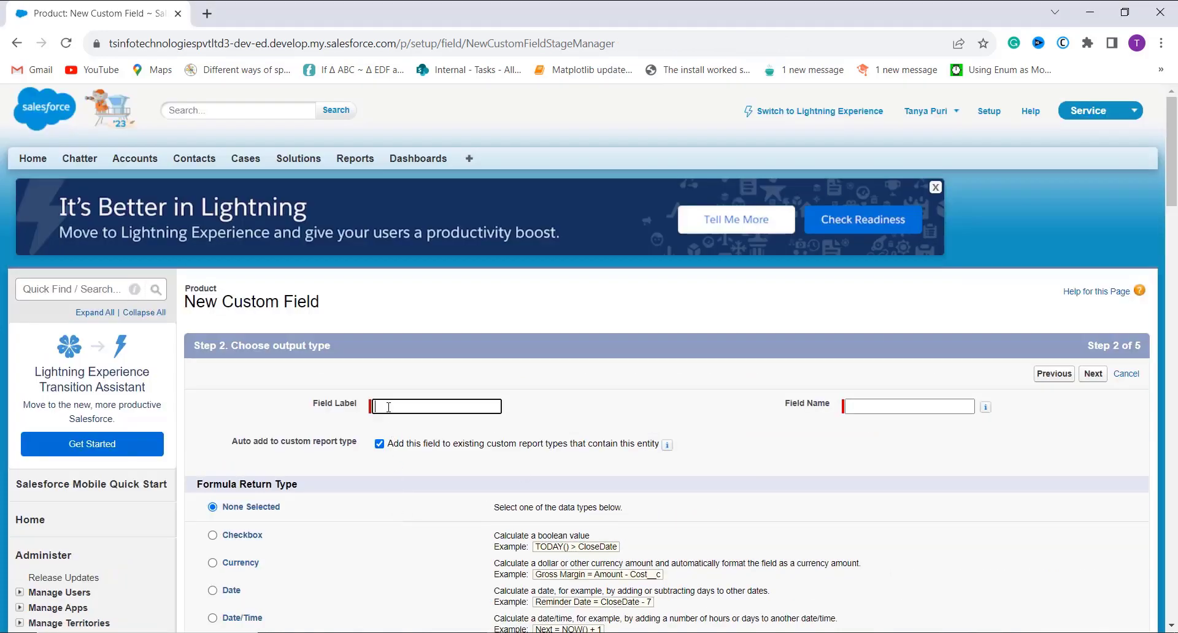
type("Purchase Date an")
left_click(849, 406)
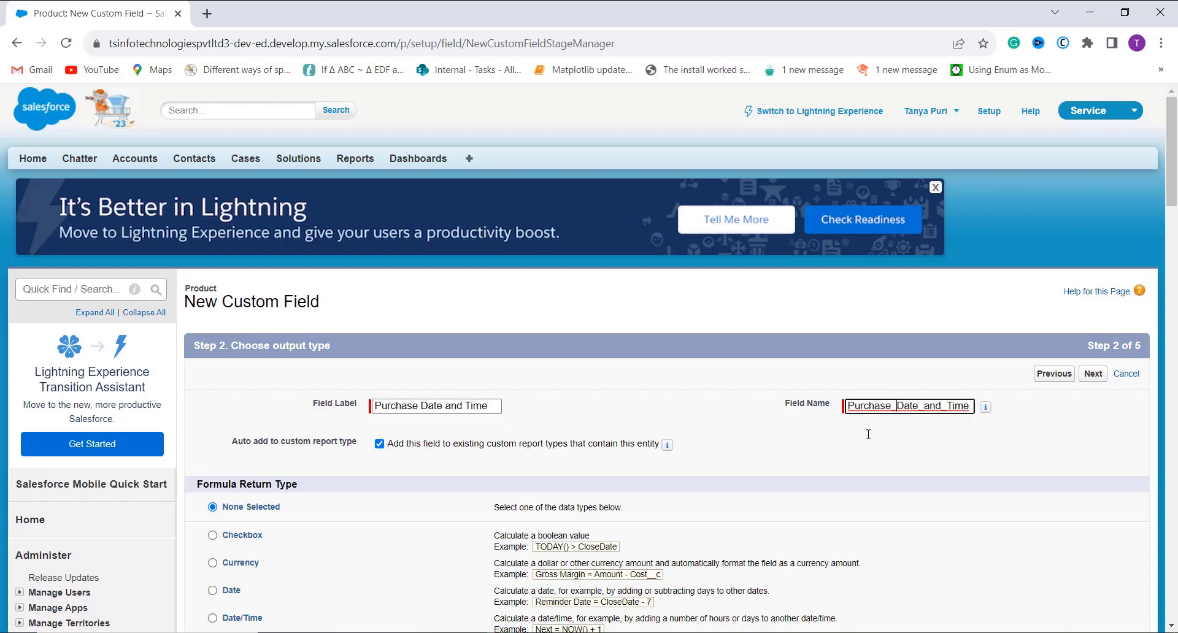
scroll(821, 489, "down", 1)
scroll(821, 489, "down", 2)
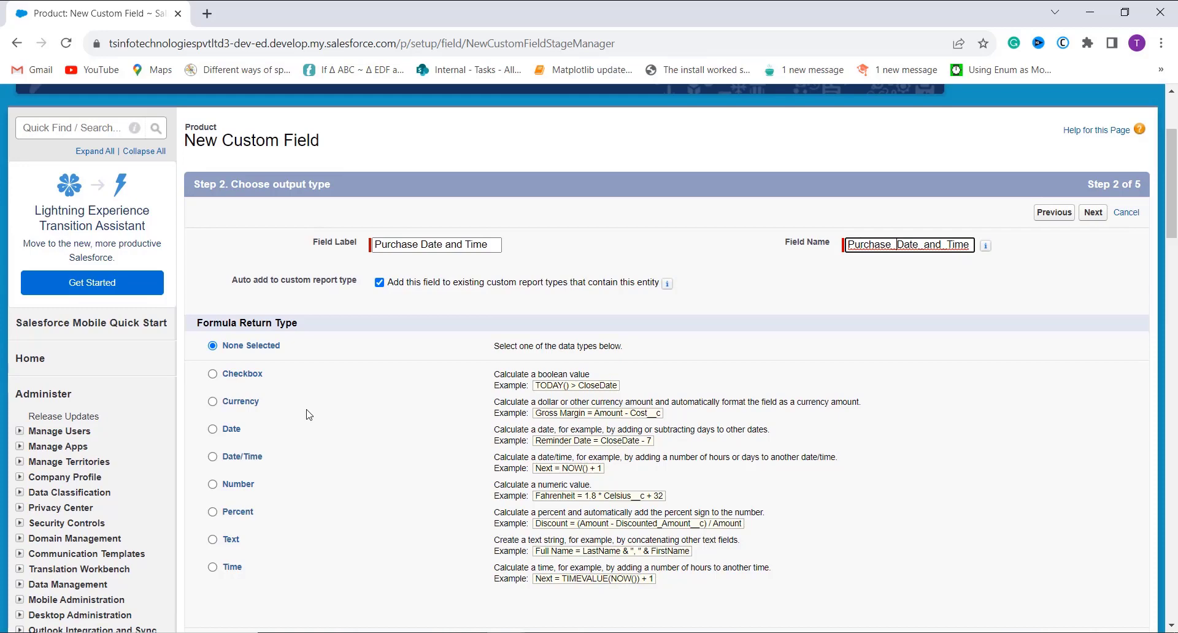
scroll(273, 416, "down", 1)
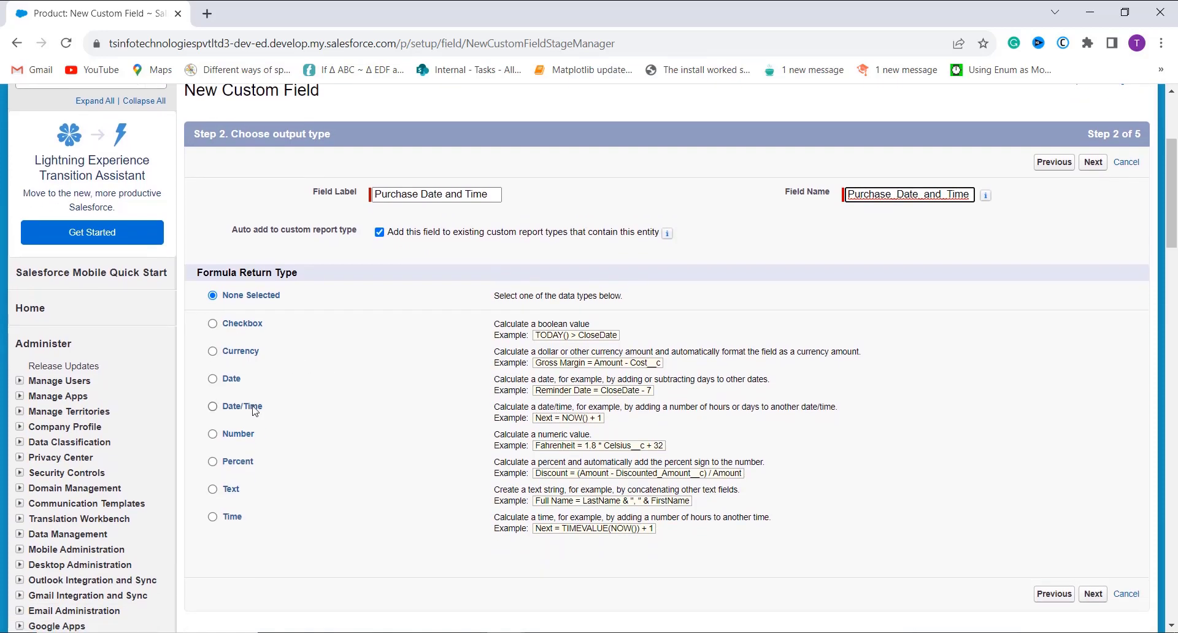
left_click(244, 406)
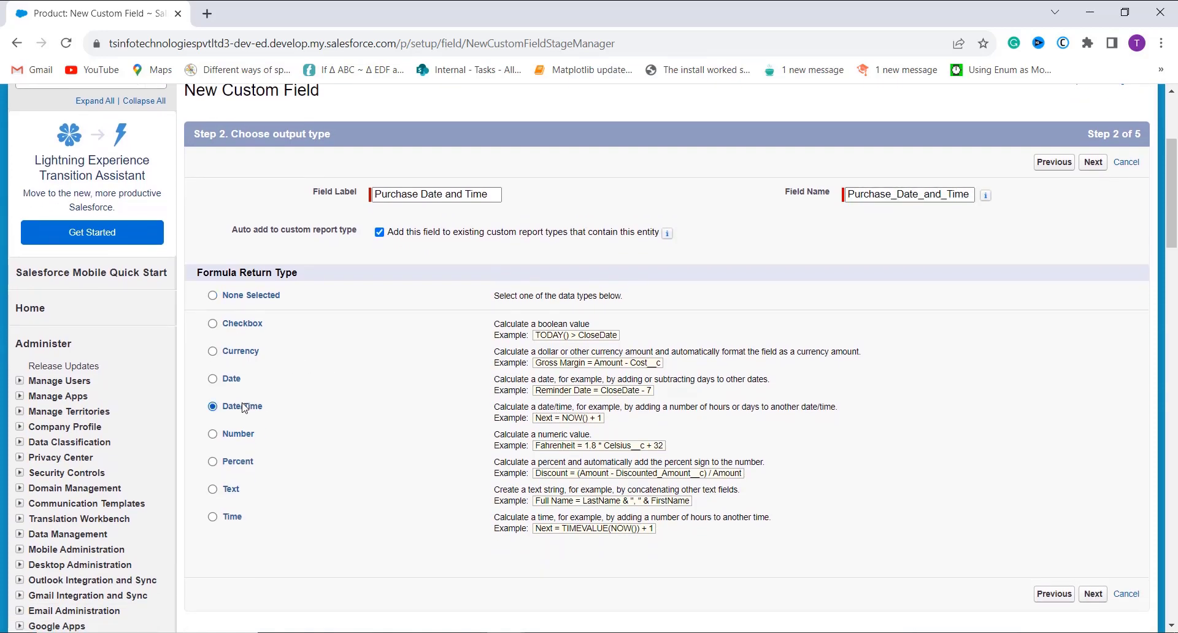
scroll(244, 406, "up", 2)
left_click(1092, 270)
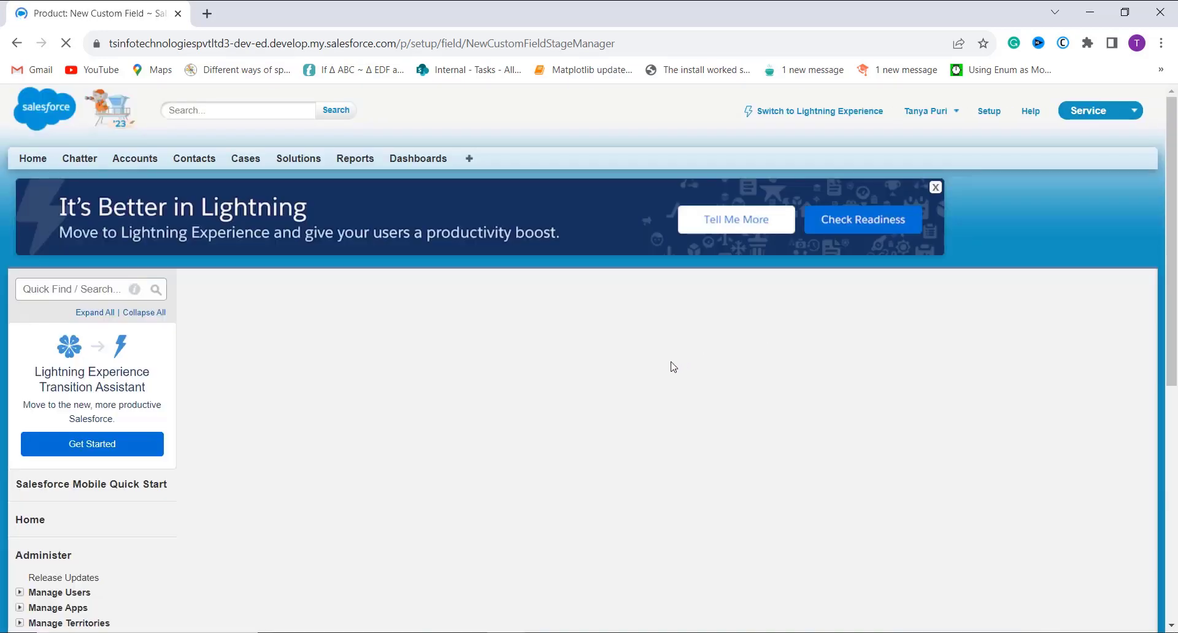
Filter functions to the Date & Time category and insert DATETIMEVALUE into the formula.
scroll(560, 424, "down", 2)
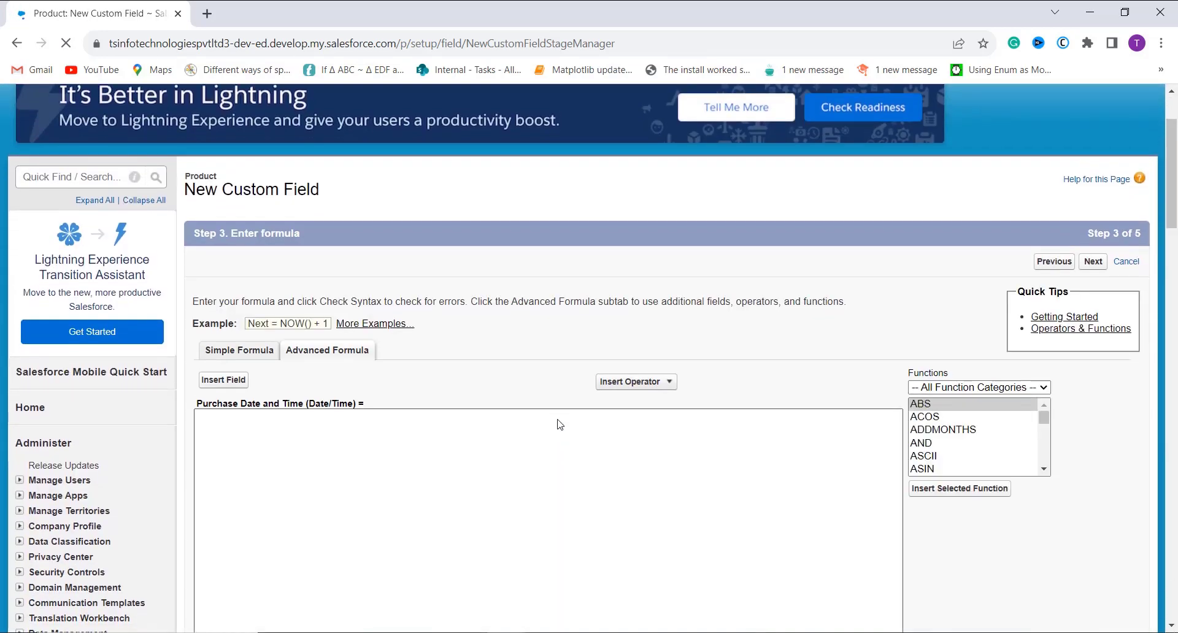
scroll(558, 420, "down", 2)
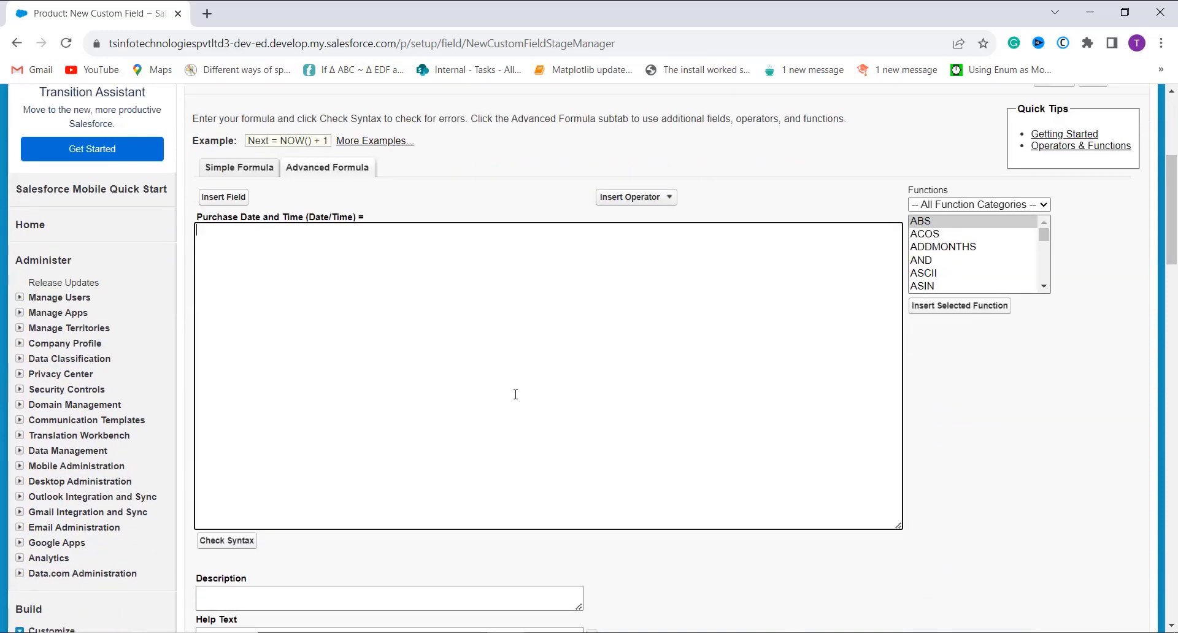
left_click(984, 207)
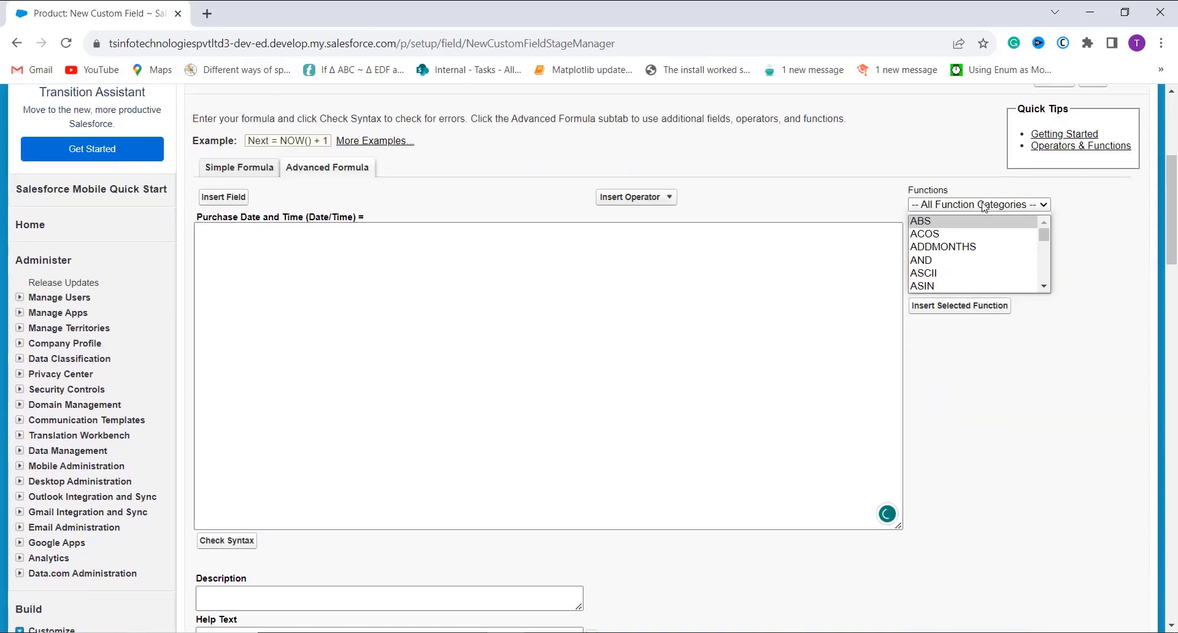
left_click(984, 204)
left_click(973, 230)
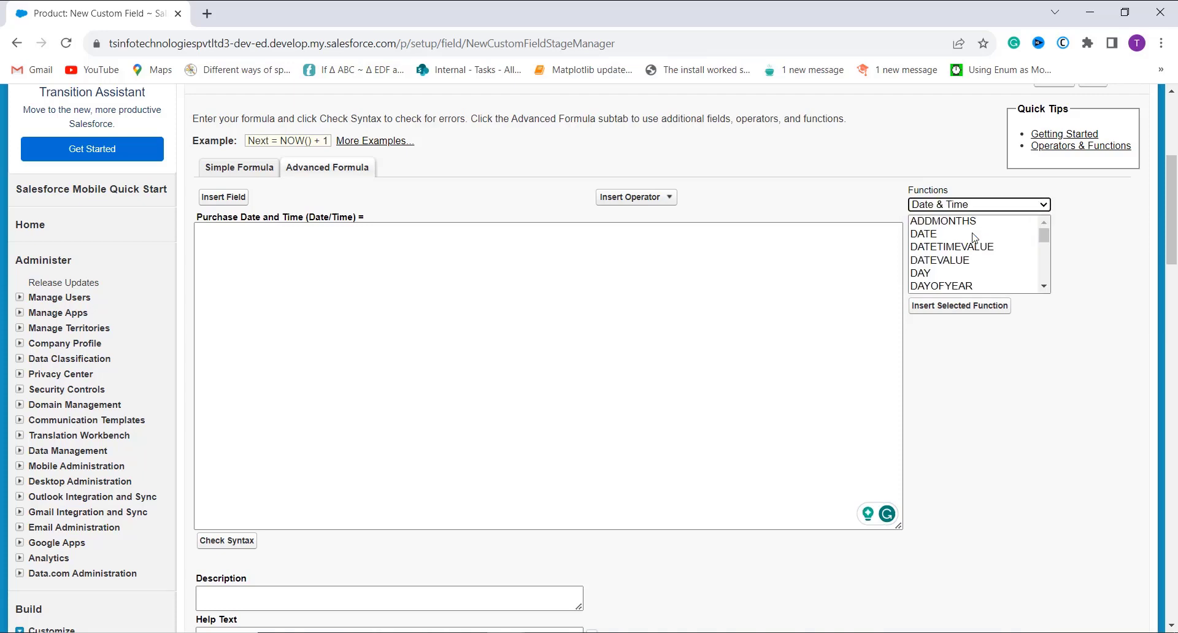
scroll(974, 238, "down", 2)
scroll(972, 235, "up", 1)
scroll(973, 233, "up", 2)
left_click(951, 247)
left_click(959, 305)
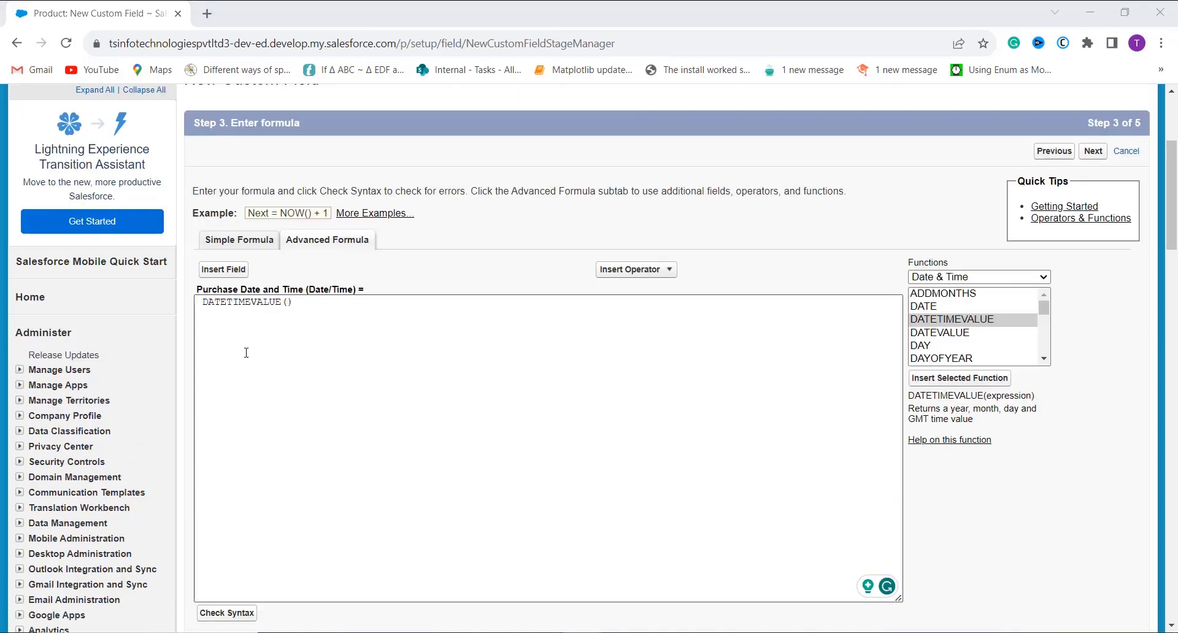
Insert the Purchase Date field inside the parentheses, giving DATETIMEVALUE( Purchase_Date__c ).
left_click(289, 305)
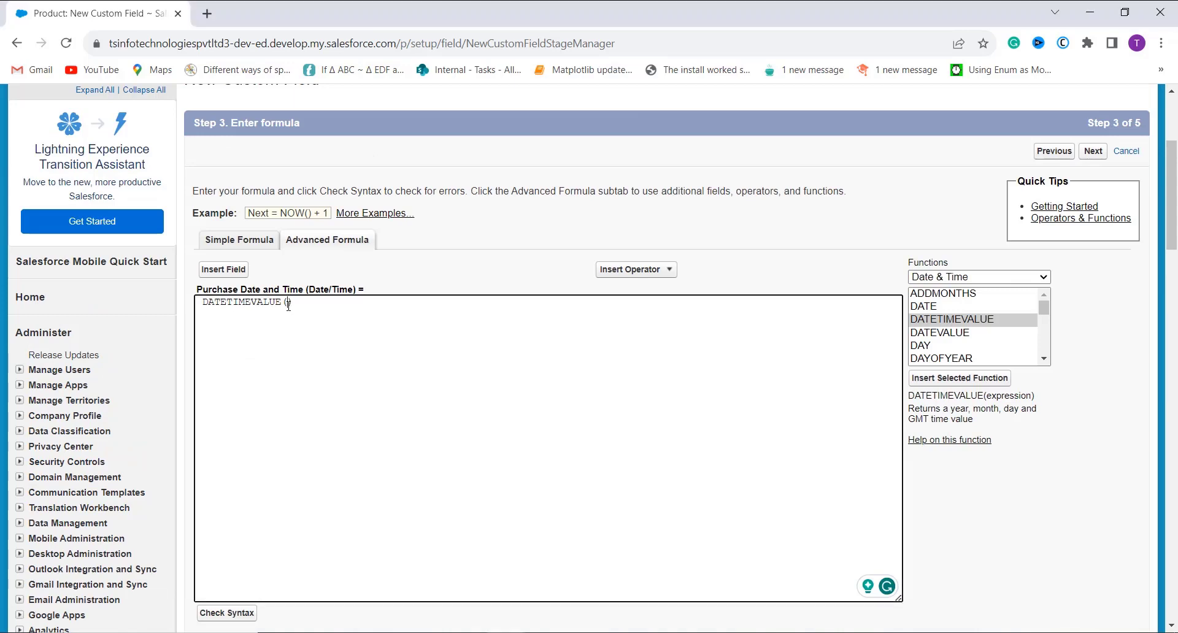
left_click(229, 273)
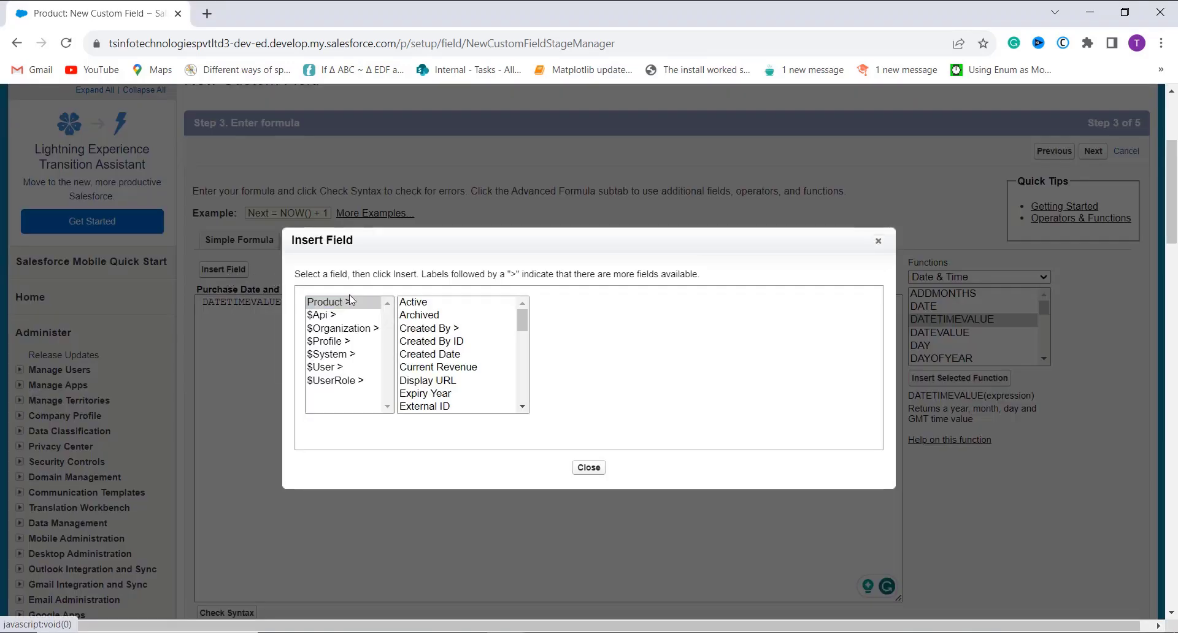
scroll(446, 386, "down", 8)
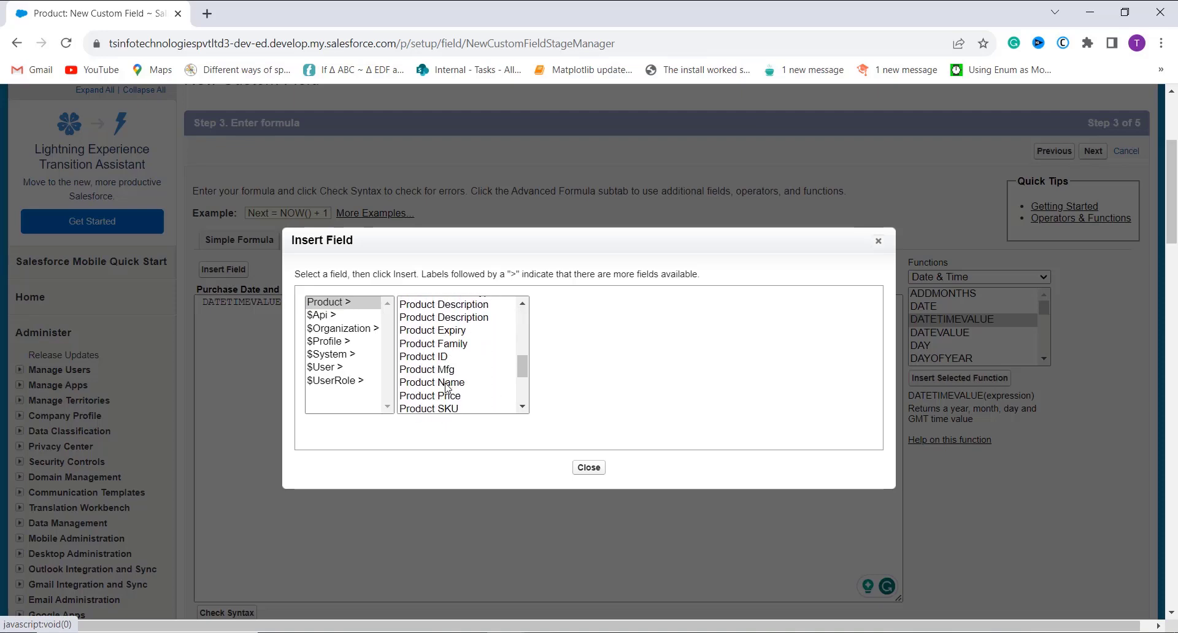
scroll(446, 387, "down", 2)
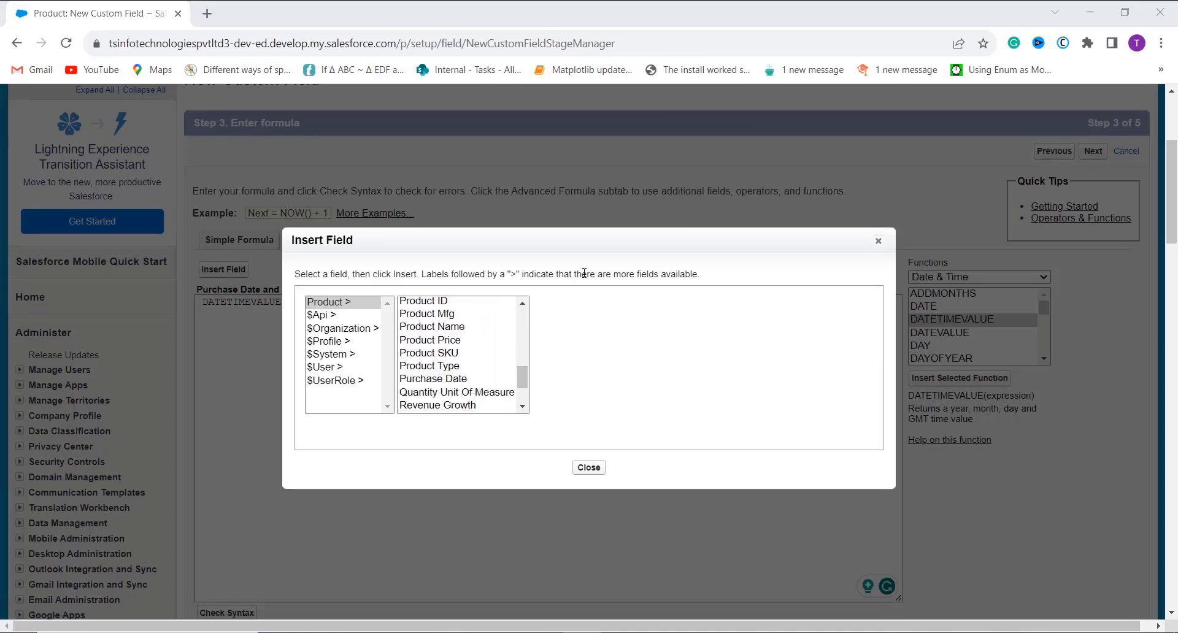
left_click(458, 380)
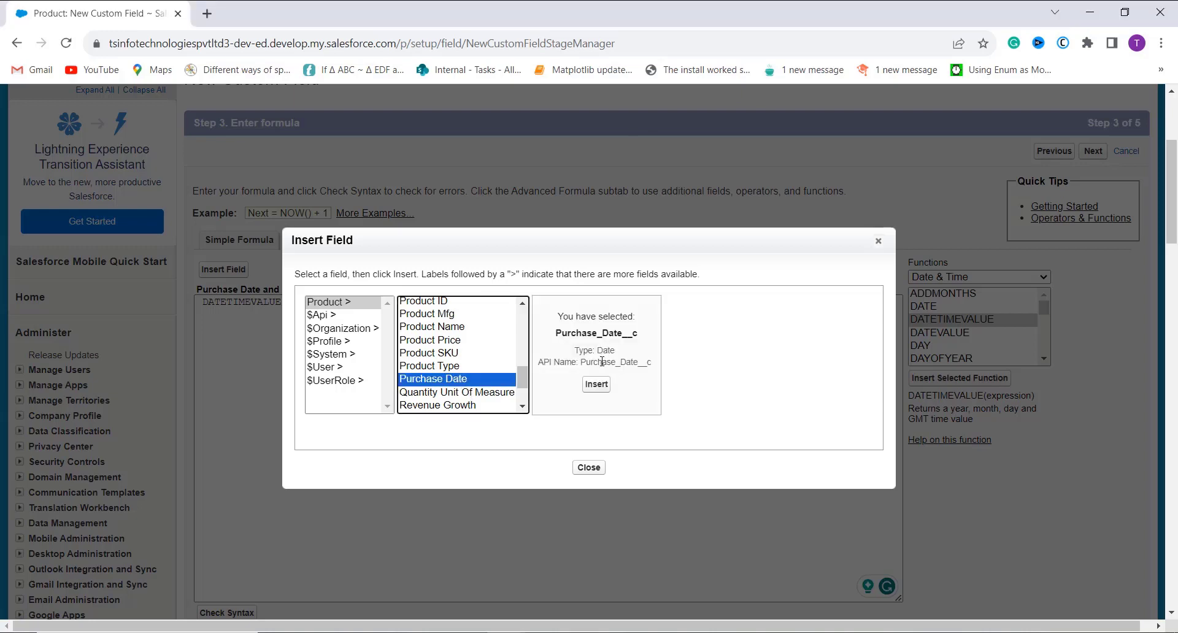
left_click(596, 385)
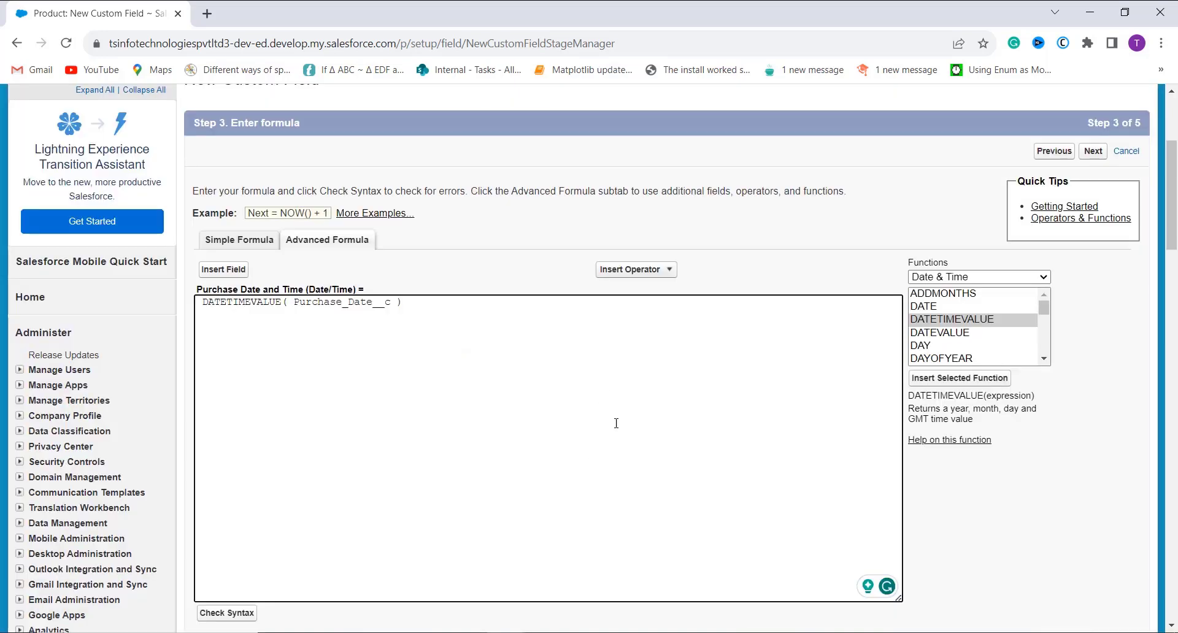
Run Check Syntax and confirm the formula has no errors (22 characters compiled).
scroll(616, 424, "down", 2)
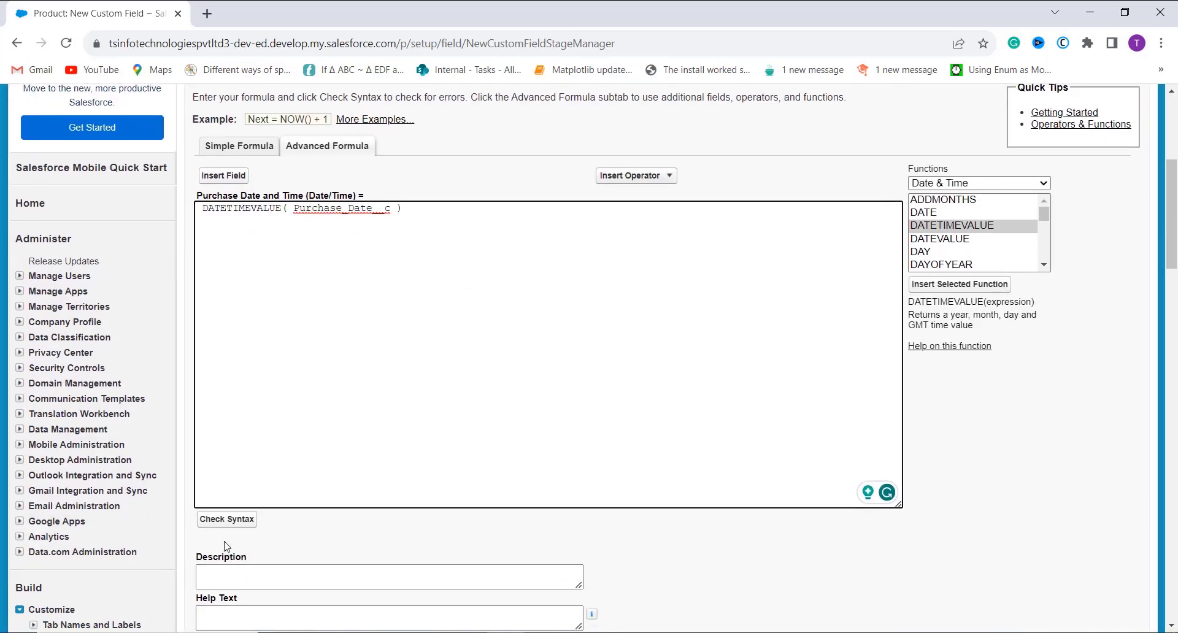
left_click(228, 521)
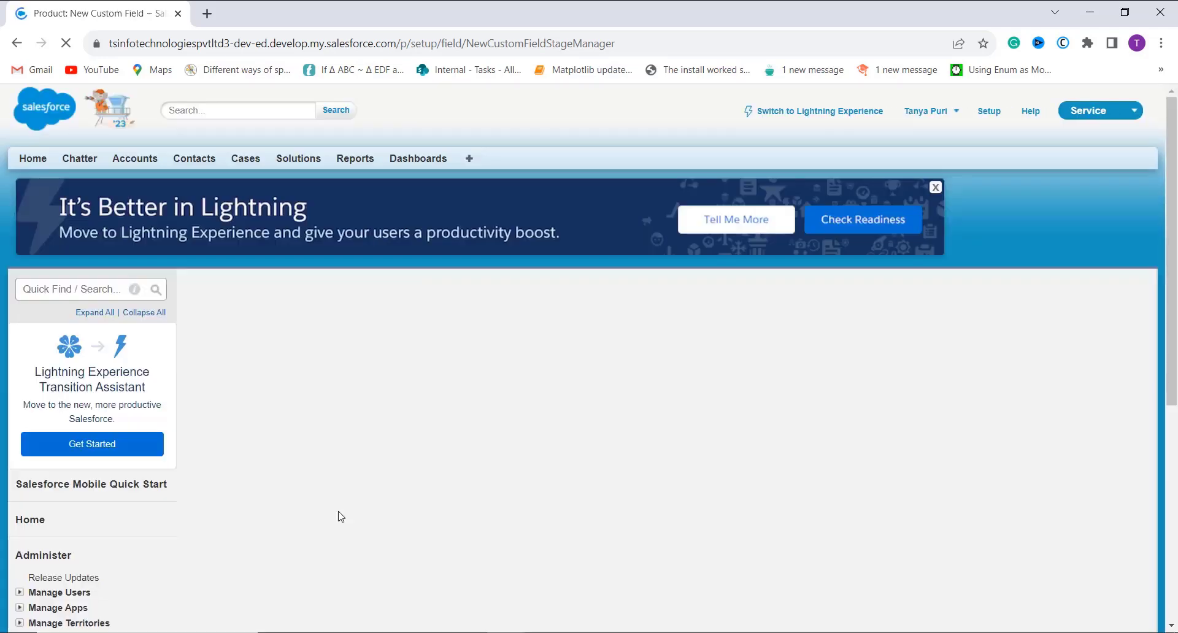
scroll(341, 511, "down", 1)
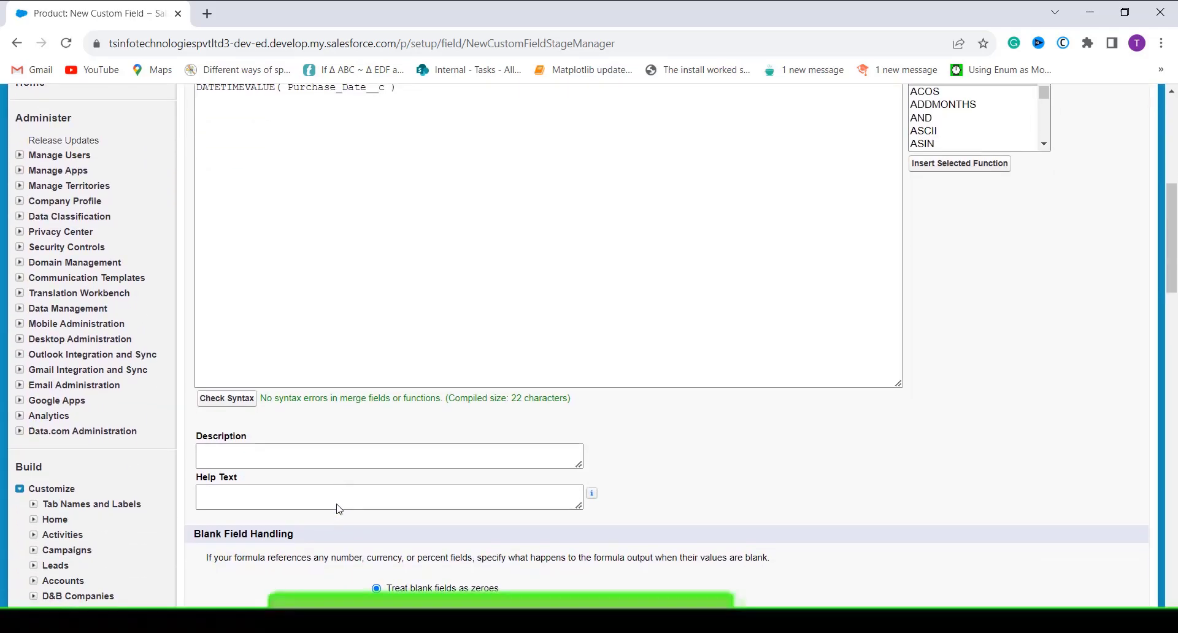
scroll(416, 401, "down", 1)
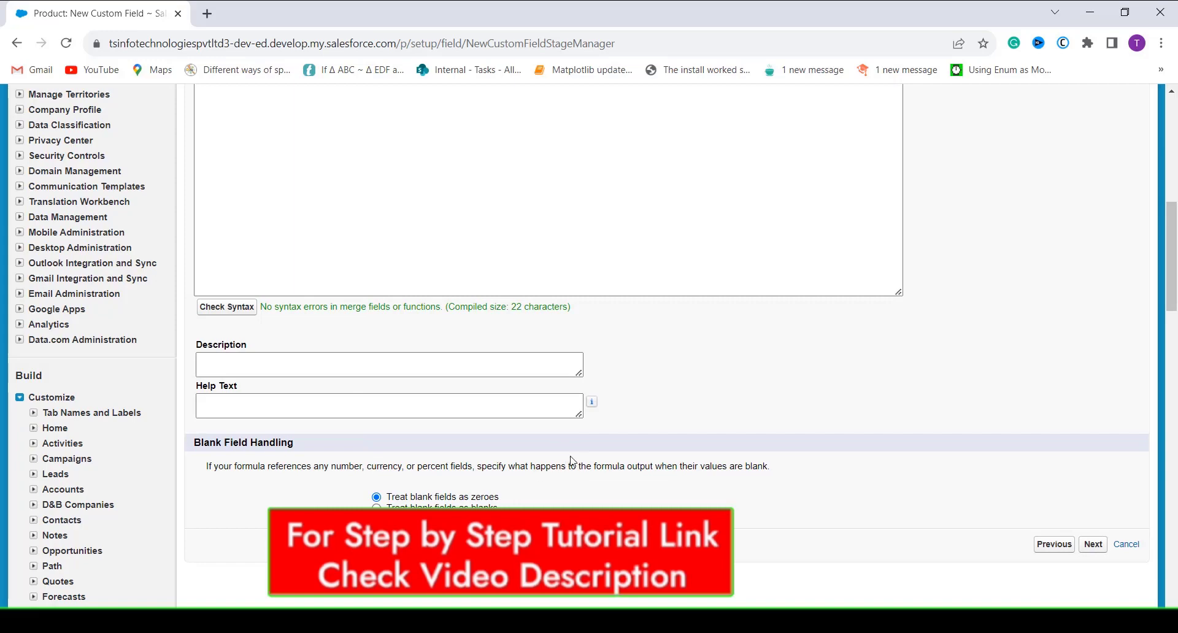
scroll(574, 457, "up", 8)
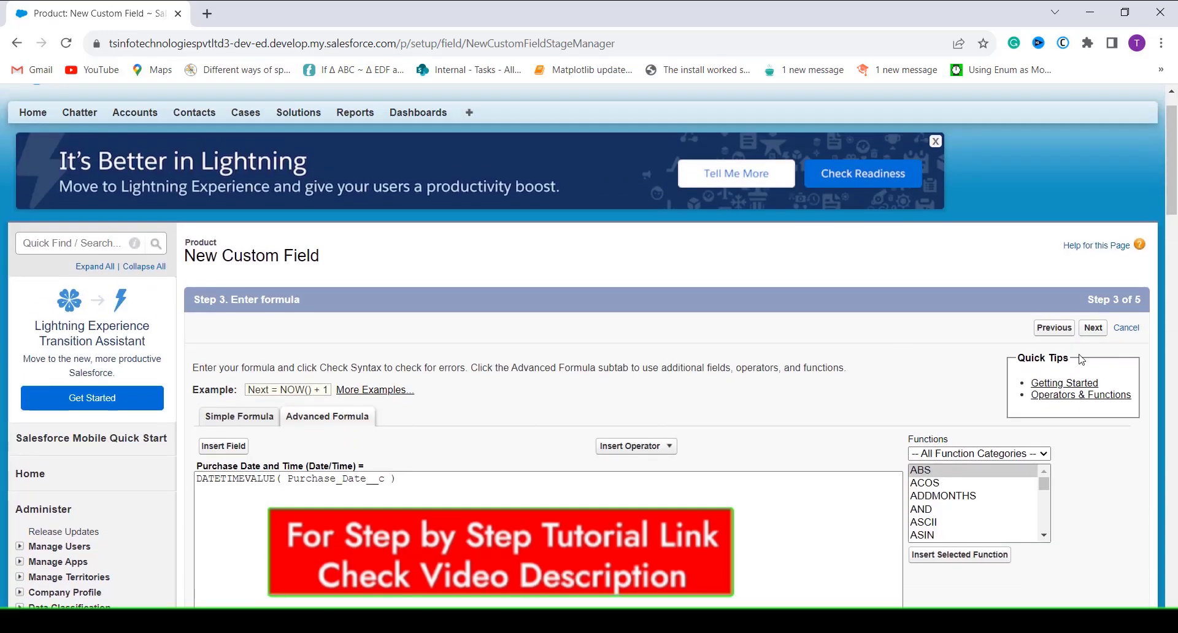
Make Purchase Date and Time visible to every profile in field-level security.
left_click(1100, 335)
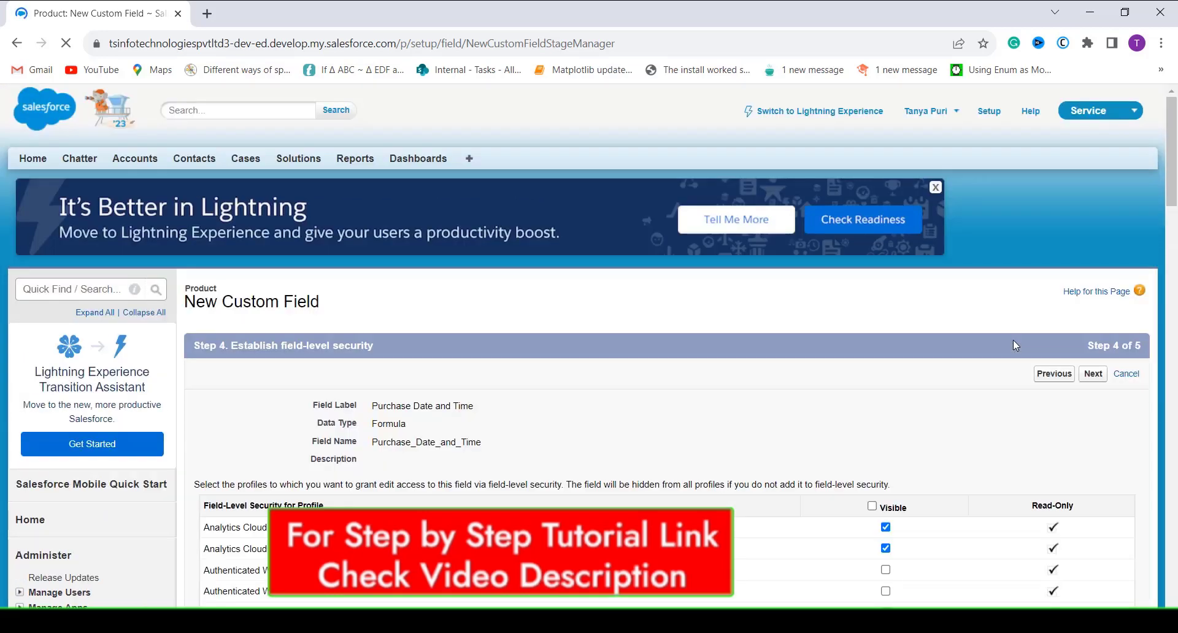
scroll(975, 412, "down", 2)
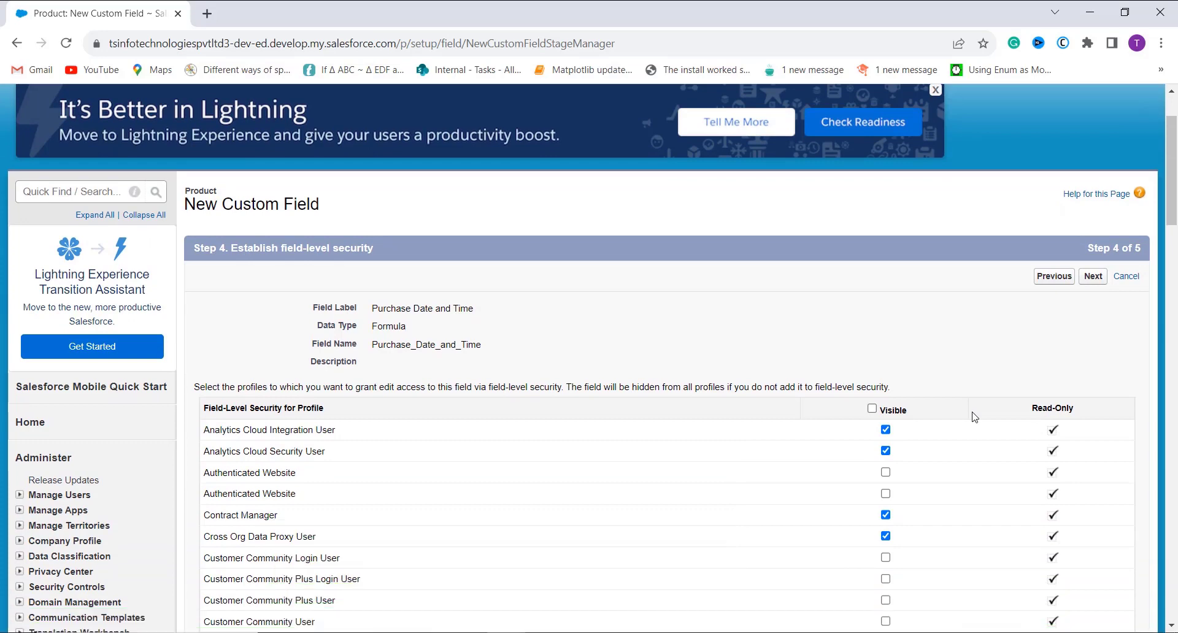
left_click(872, 408)
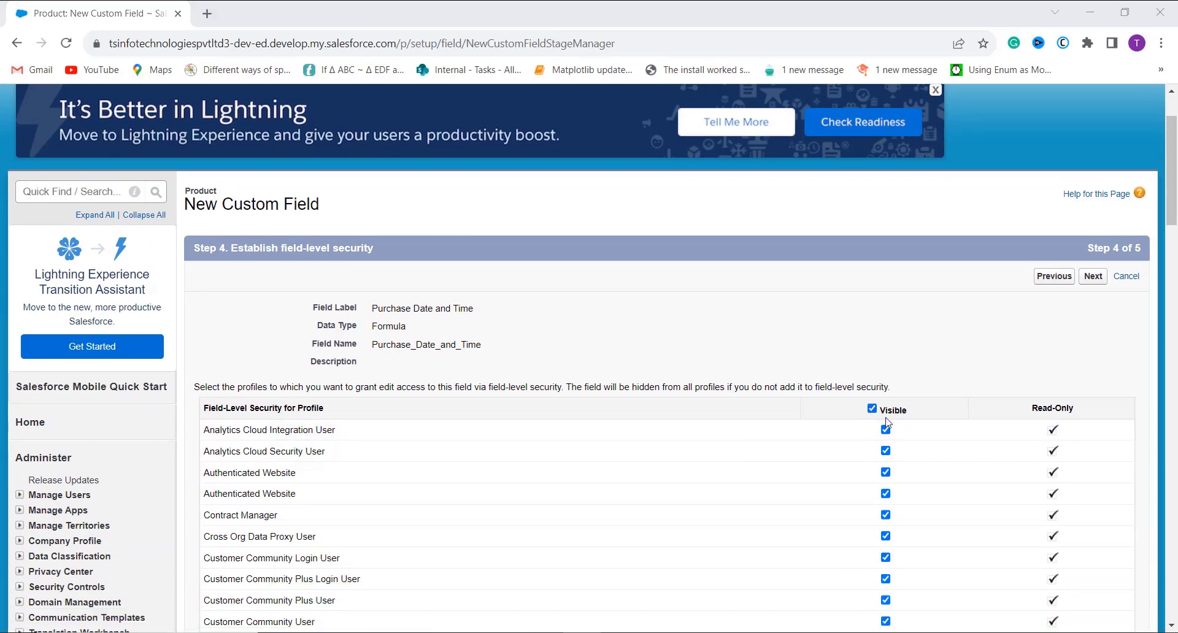
Keep the field on the Product Layout and save the new formula field.
left_click(1093, 276)
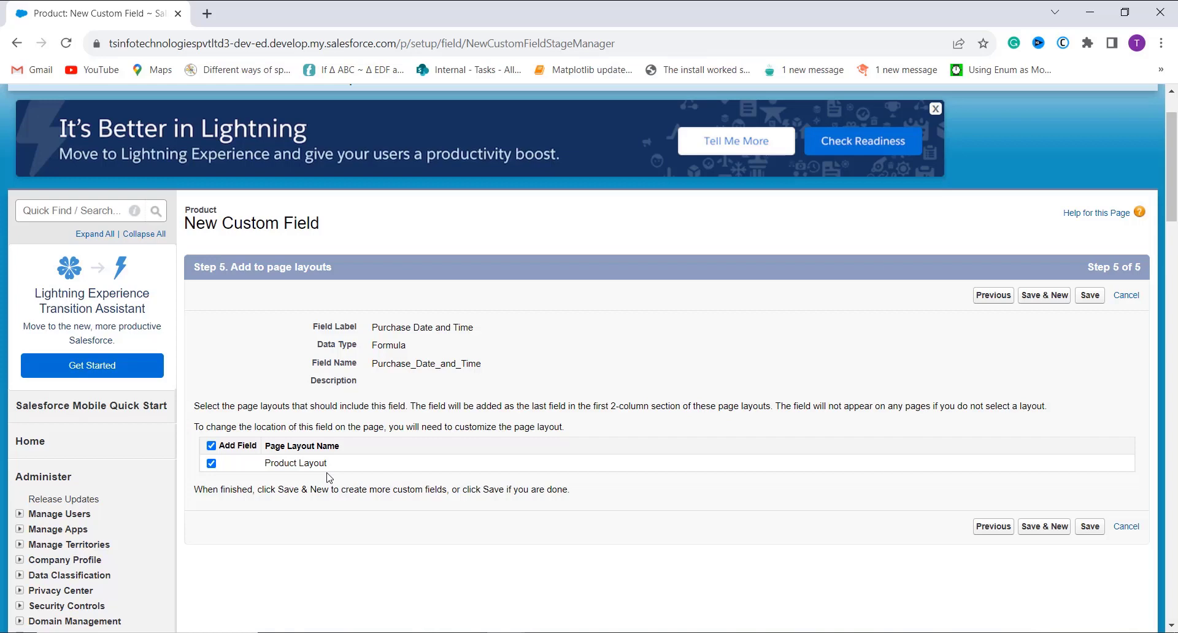
left_click(1092, 297)
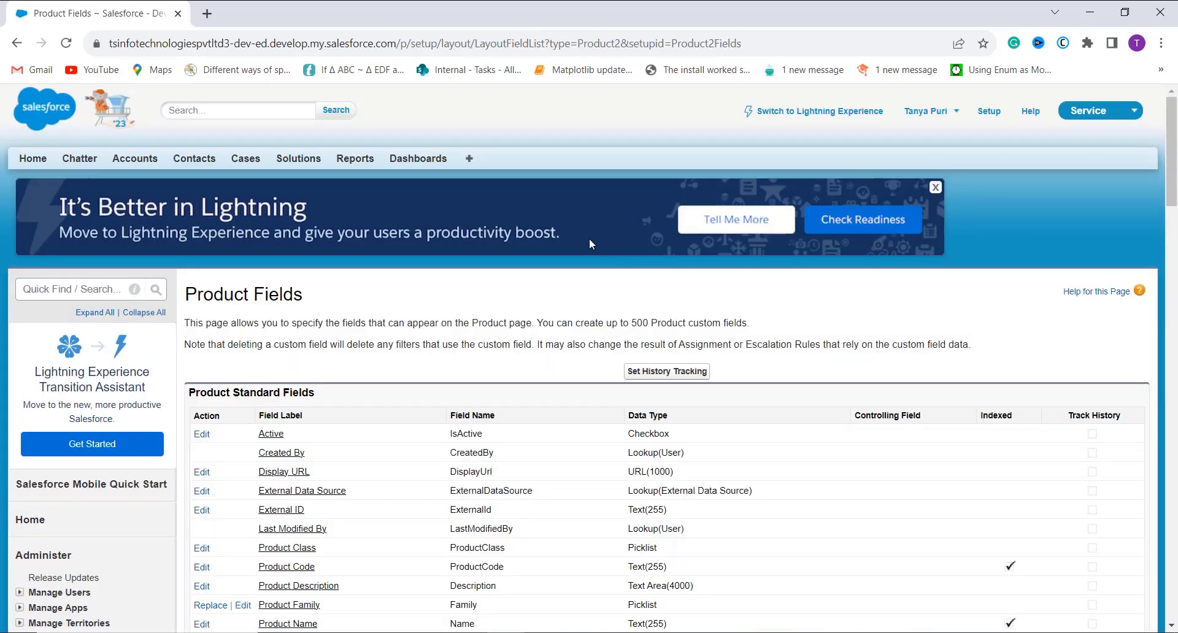
left_click(471, 161)
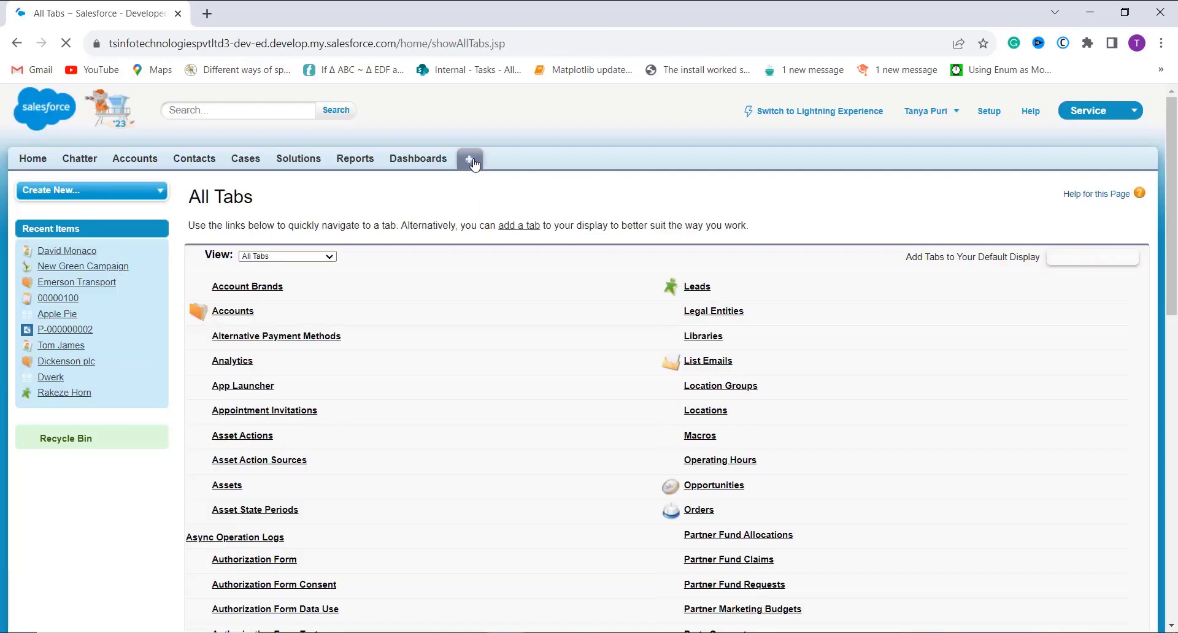
Open the OpalCrue Pack17 product record from Products and start editing it.
scroll(447, 391, "down", 8)
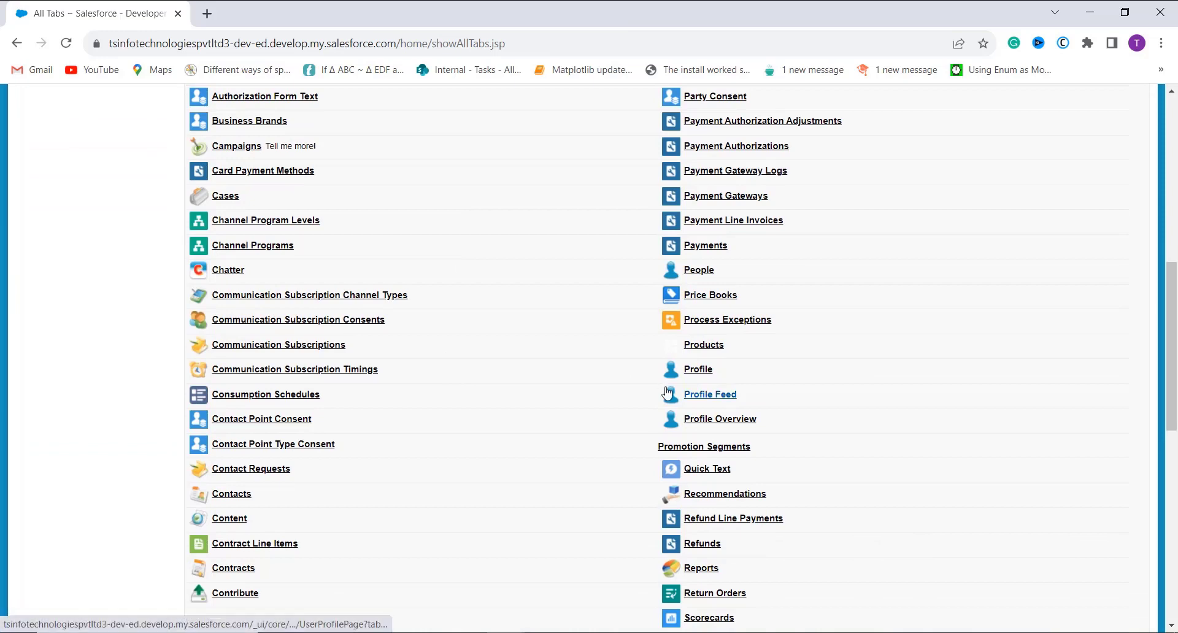
scroll(713, 311, "up", 1)
left_click(695, 389)
scroll(696, 391, "down", 2)
left_click(230, 450)
scroll(423, 410, "down", 2)
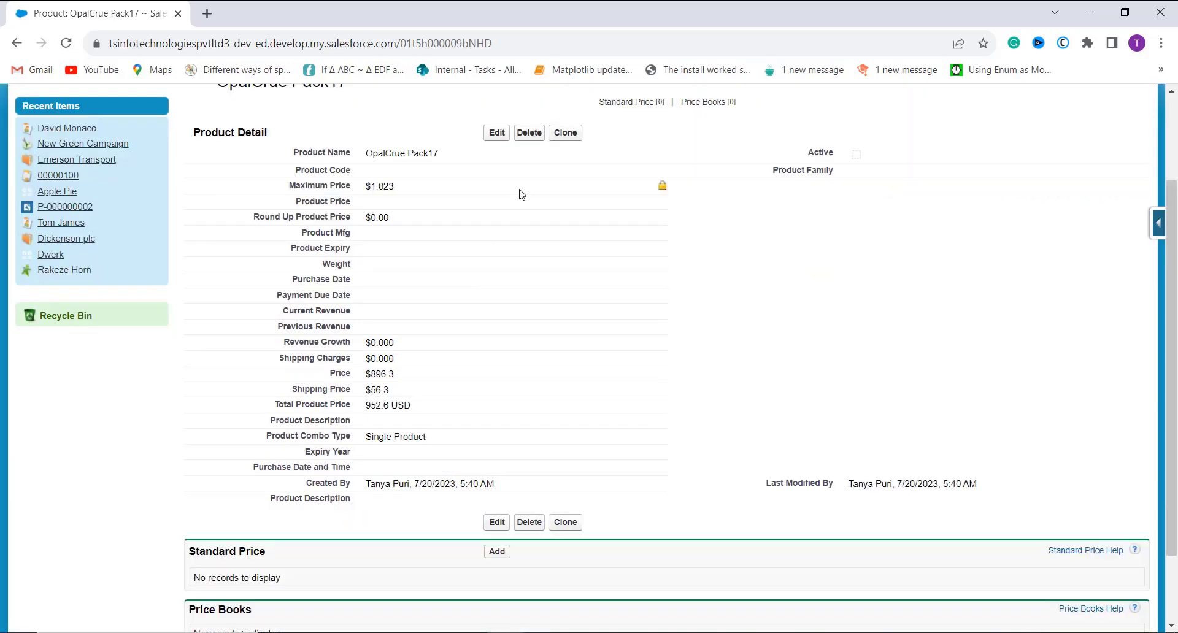
left_click(492, 134)
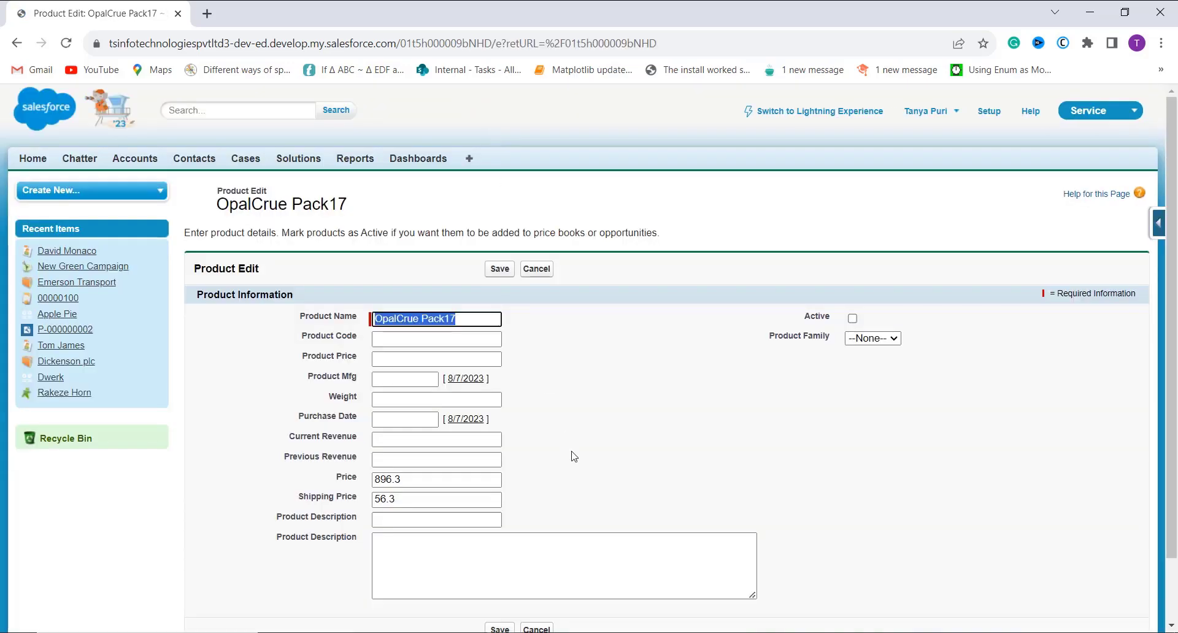
Set Purchase Date to 4/4/2023 and save, showing Purchase Date and Time 4/3/2023, 5:00 PM.
left_click(407, 418)
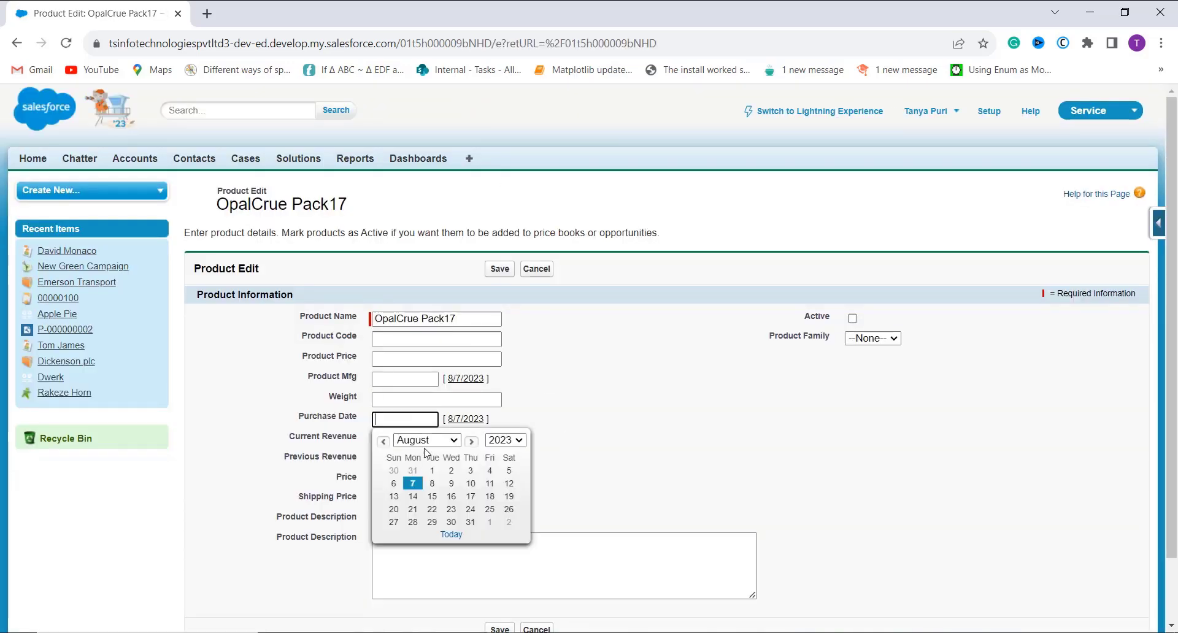
left_click(426, 439)
left_click(439, 487)
left_click(439, 483)
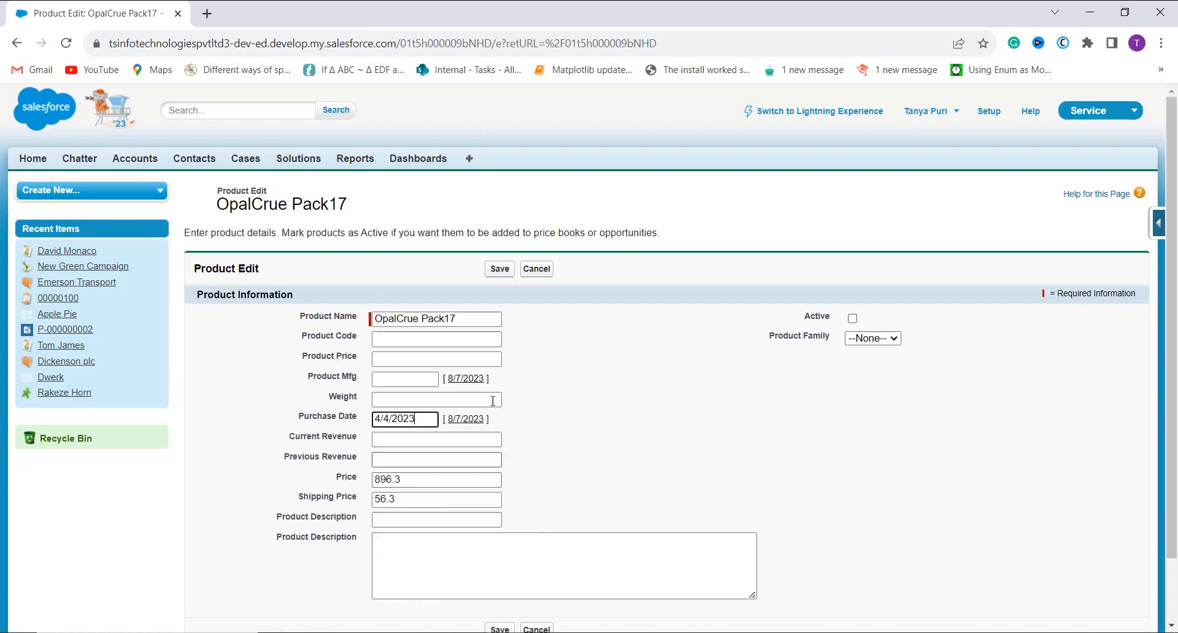
left_click(498, 268)
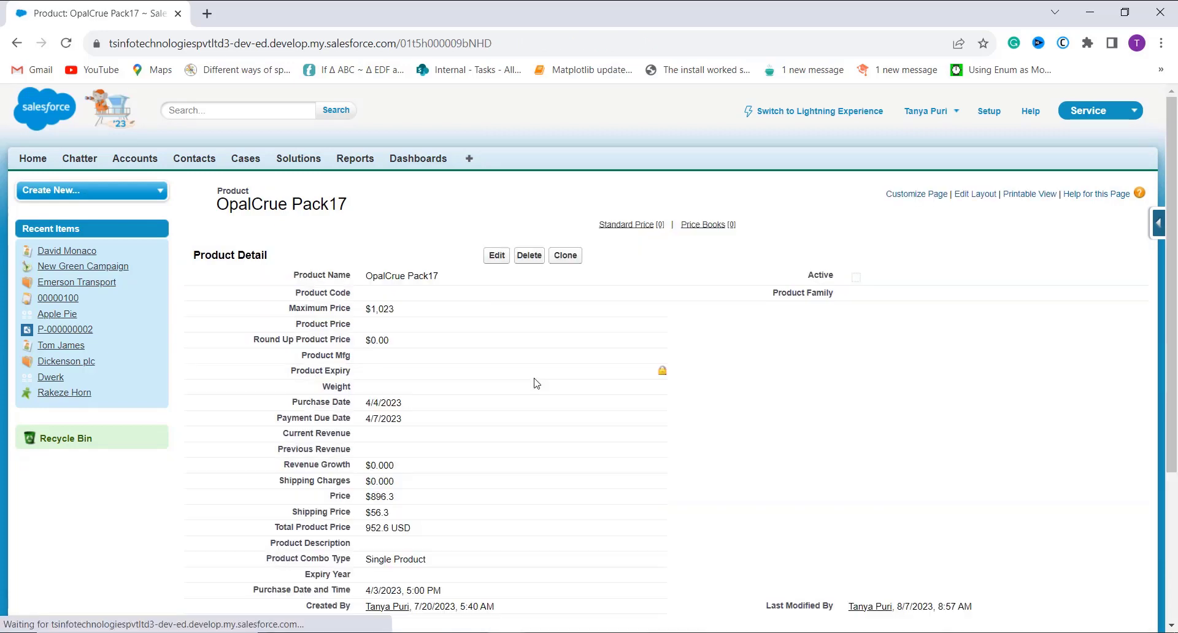
scroll(533, 311, "down", 1)
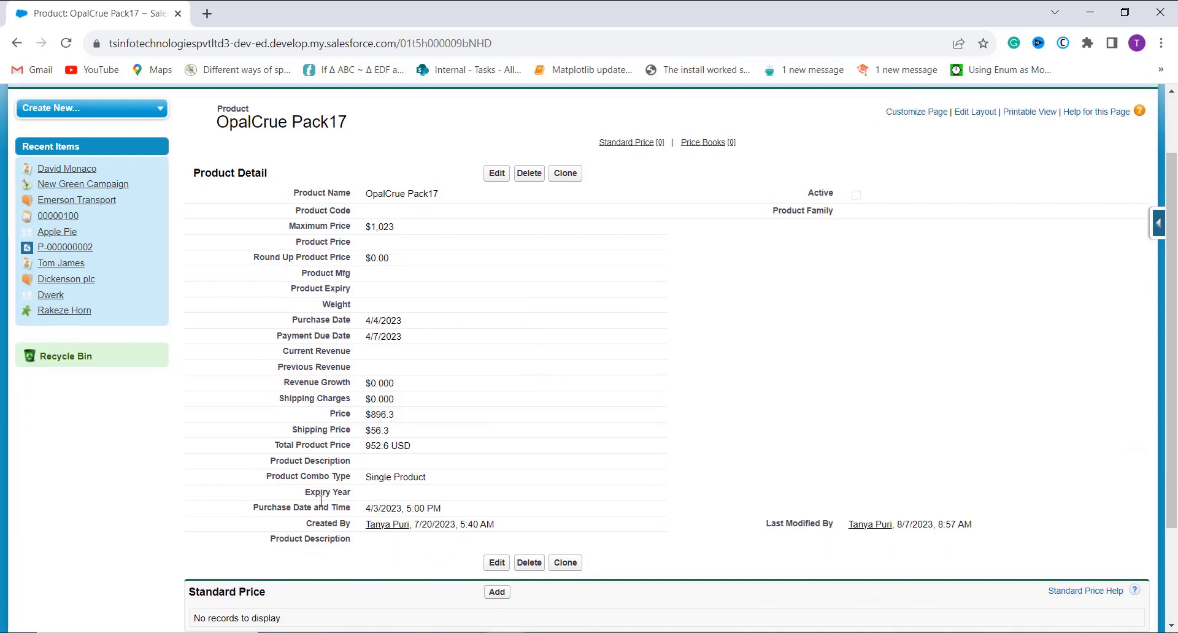